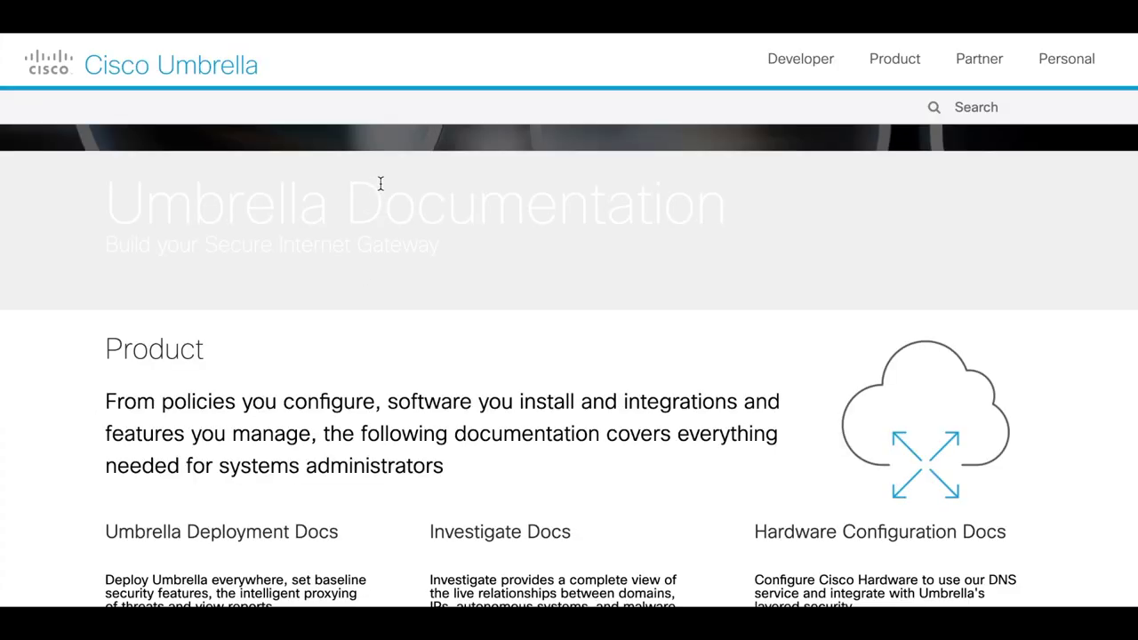
Expand the Admin section in the sidebar and go to API Keys.
scroll(418, 187, down, 2)
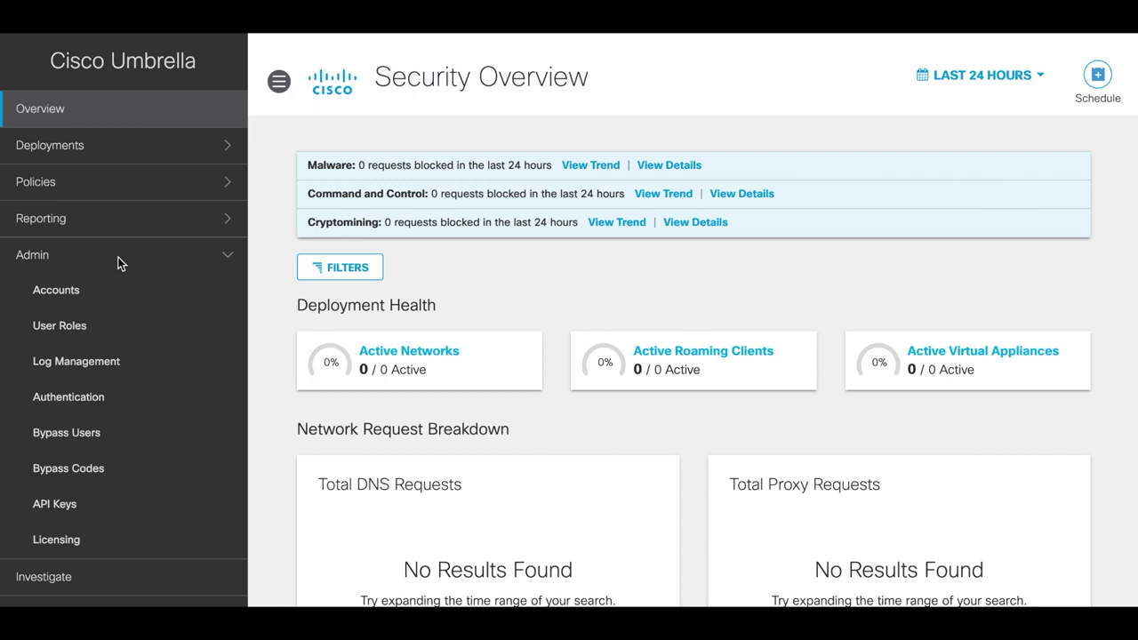
click(119, 258)
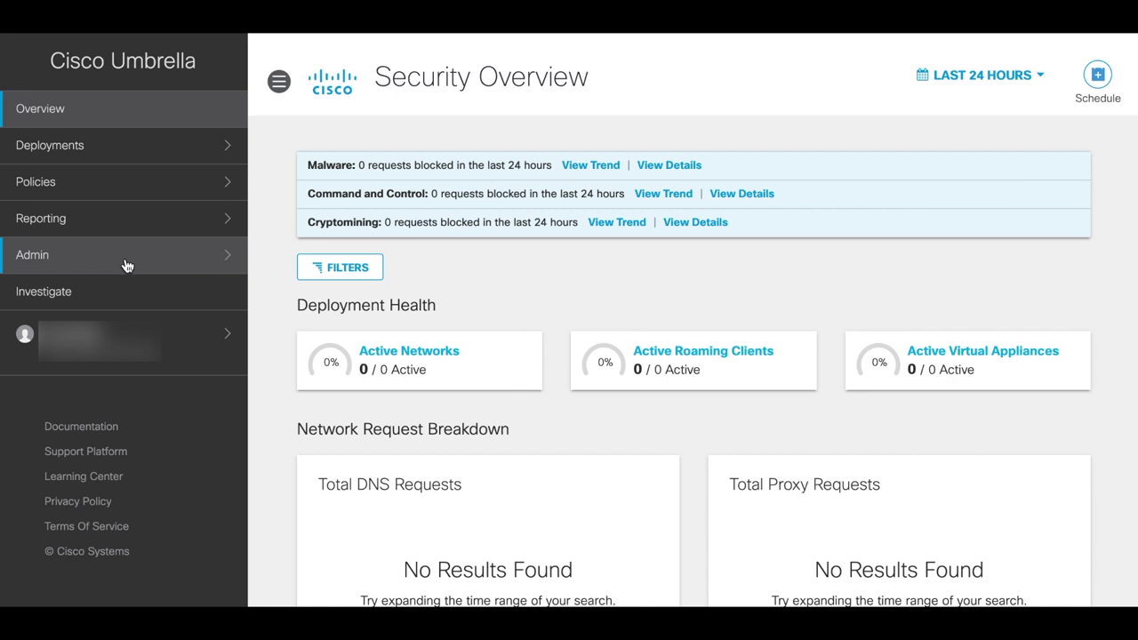
click(149, 264)
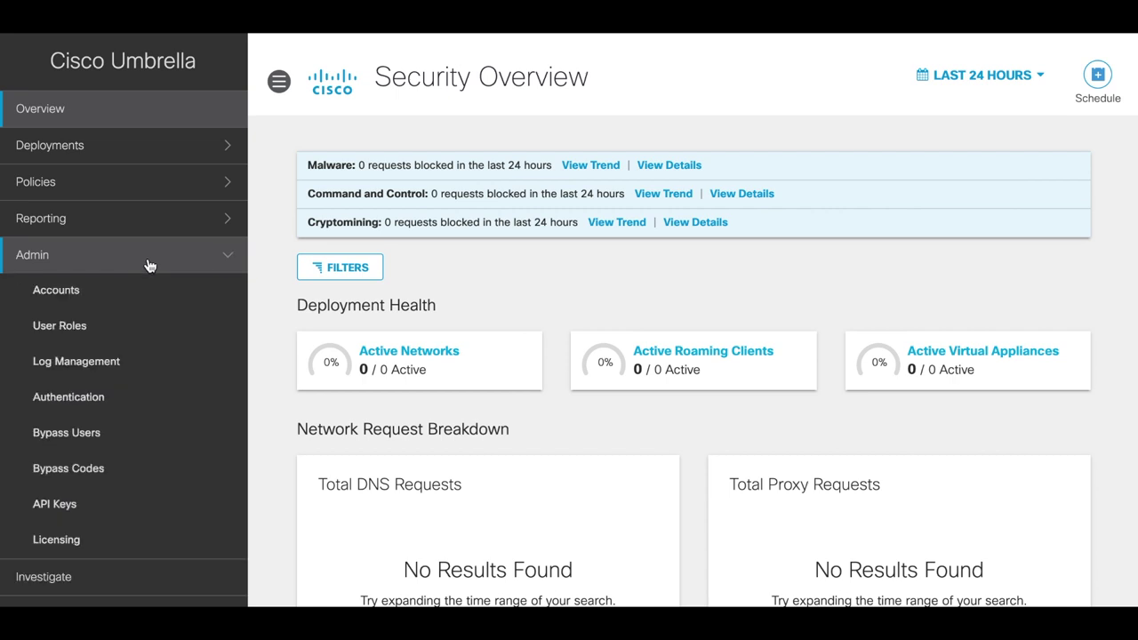
click(62, 509)
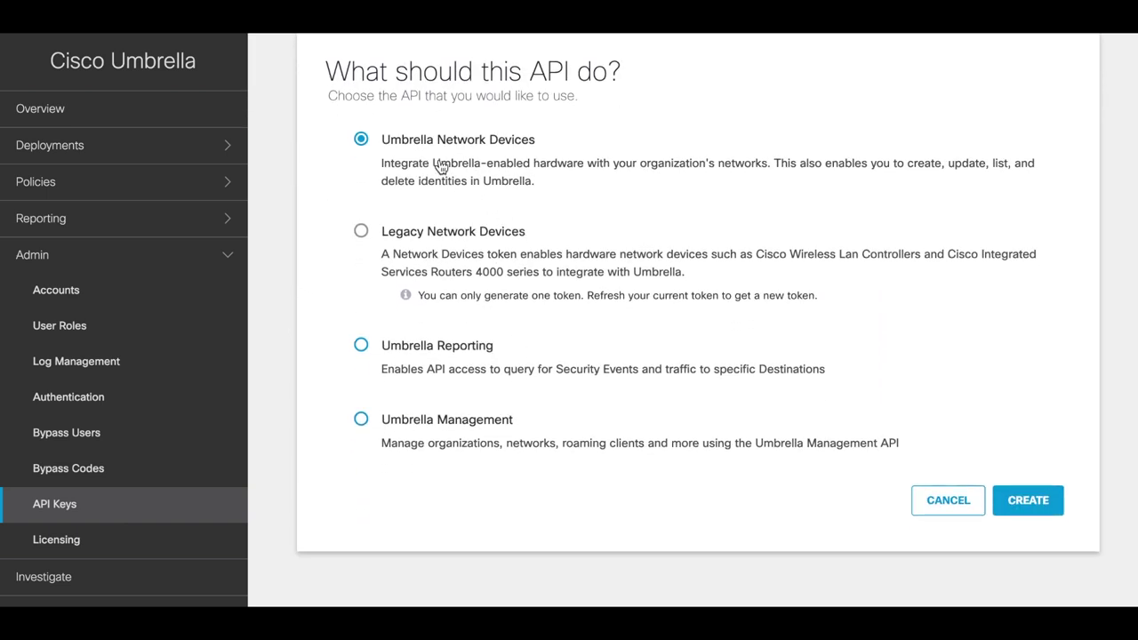
Create an Umbrella Network Devices API key, acknowledge the one-time secret, and copy key and secret.
click(1029, 505)
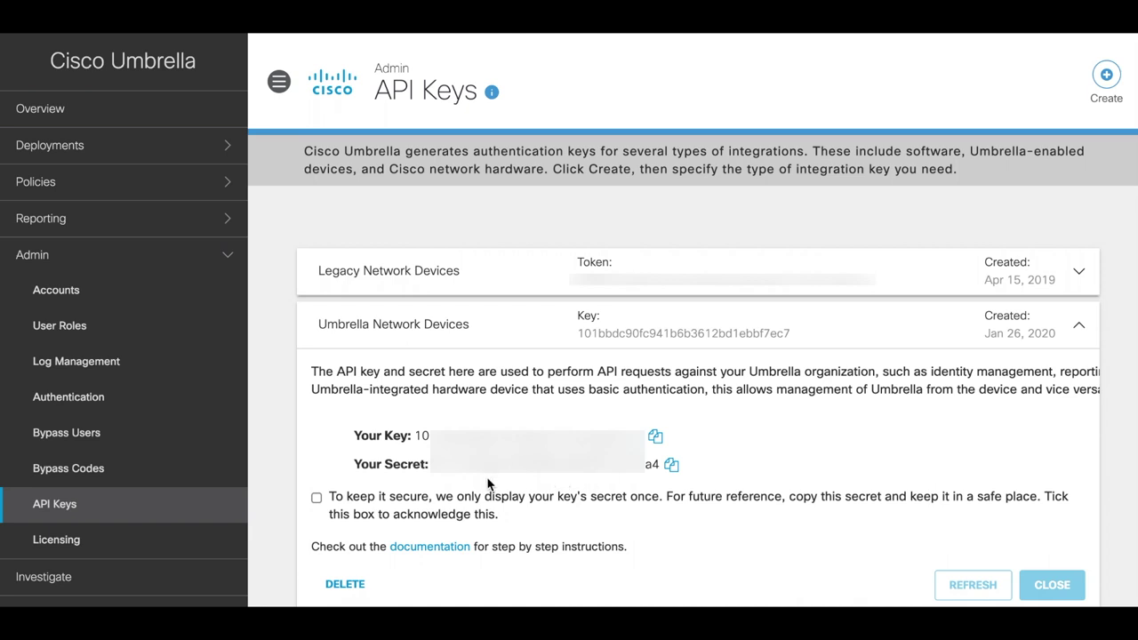
click(317, 498)
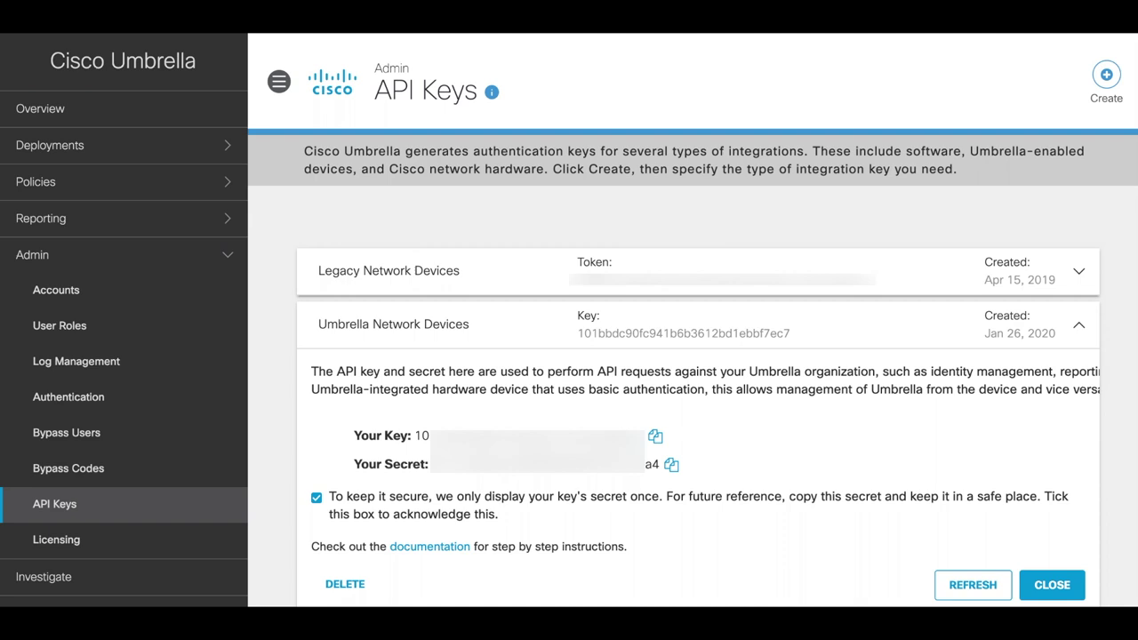
click(656, 440)
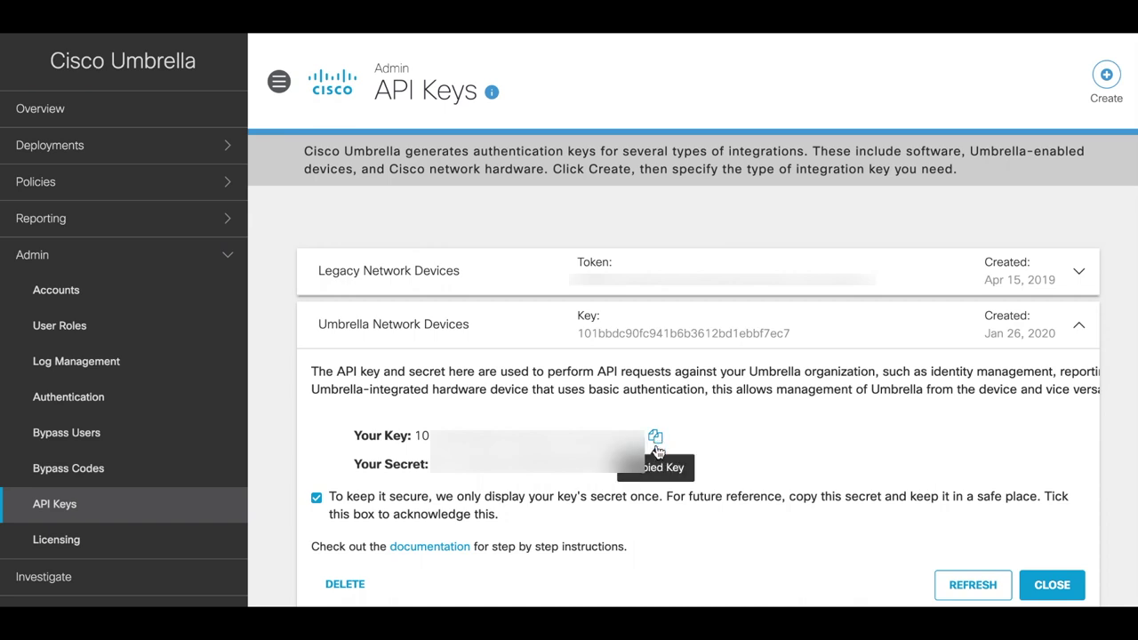
click(671, 466)
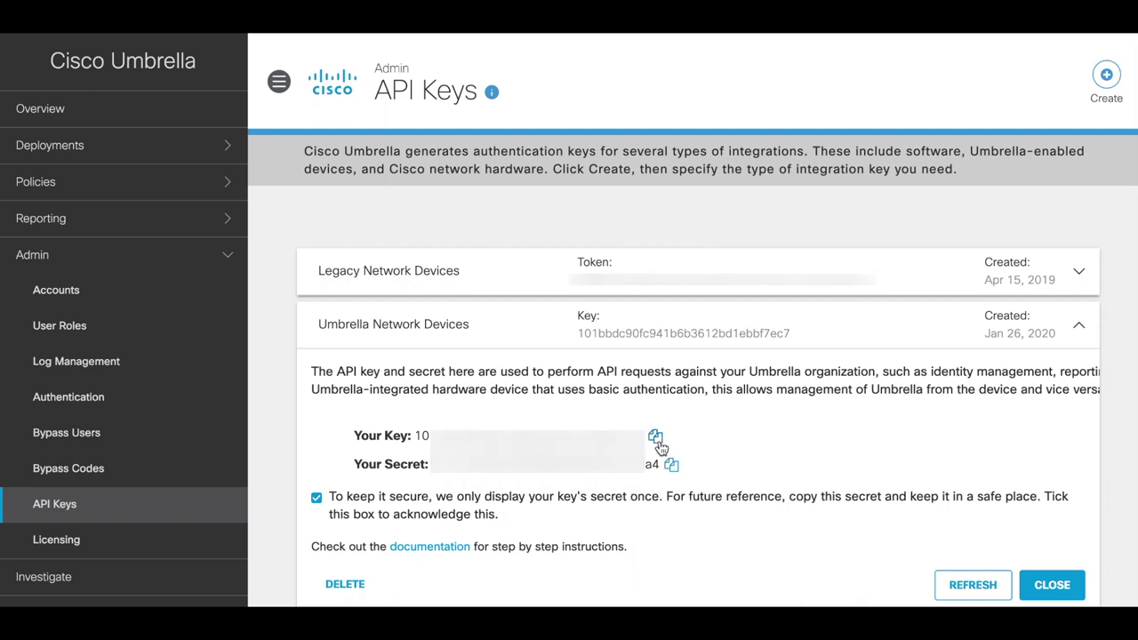
click(655, 437)
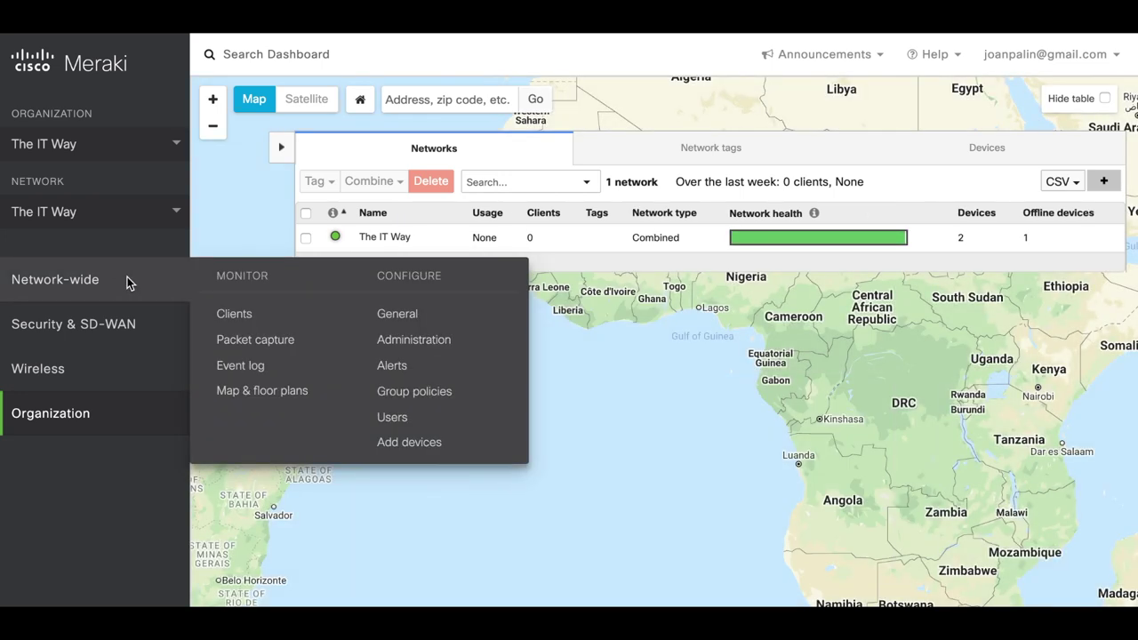
Go to the network's General settings and scroll to the Cisco Umbrella account section.
click(406, 316)
scroll(358, 388, down, 3)
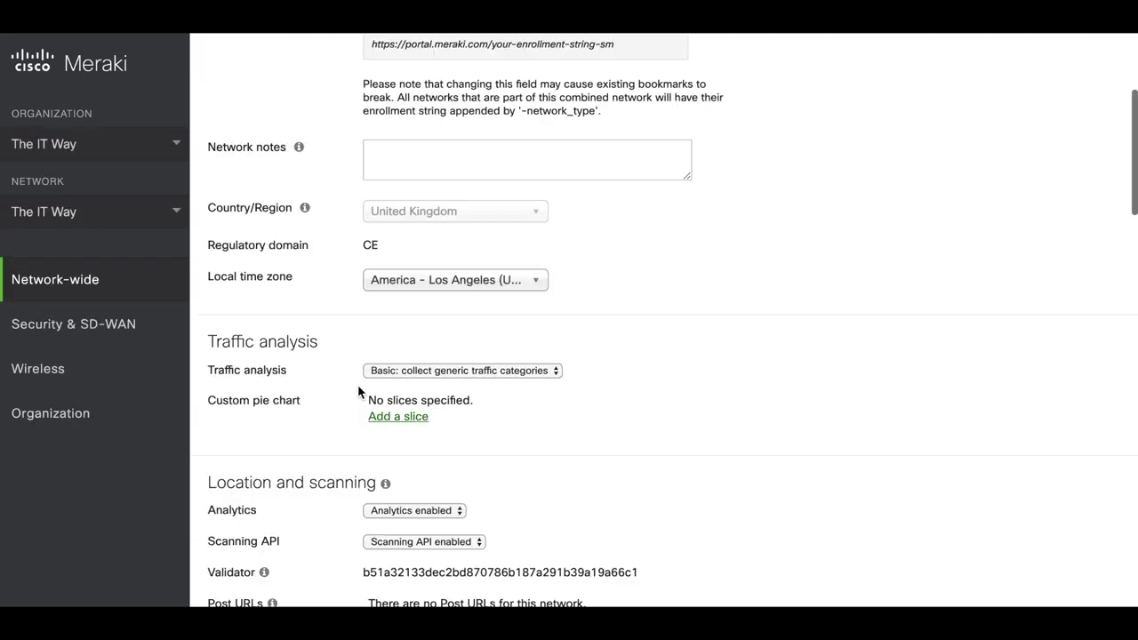
scroll(358, 388, down, 4)
scroll(359, 388, down, 4)
scroll(358, 389, down, 3)
scroll(358, 389, down, 3)
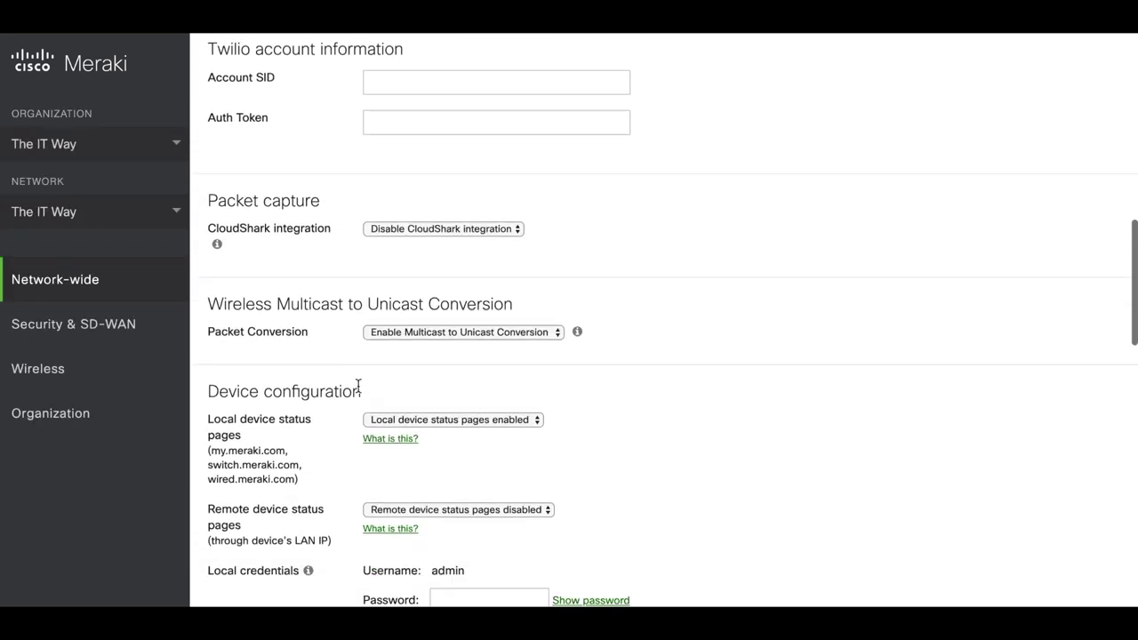
scroll(358, 389, down, 3)
scroll(358, 388, down, 3)
scroll(358, 388, down, 5)
scroll(358, 389, down, 2)
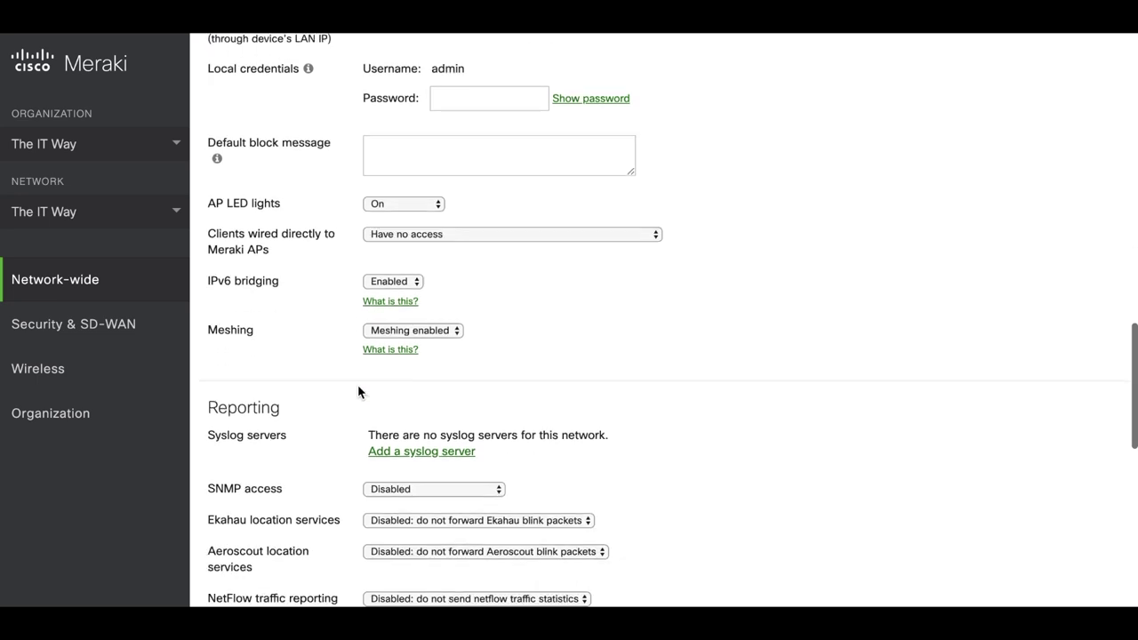
scroll(359, 388, down, 4)
scroll(358, 389, down, 4)
scroll(358, 388, down, 3)
scroll(359, 389, down, 4)
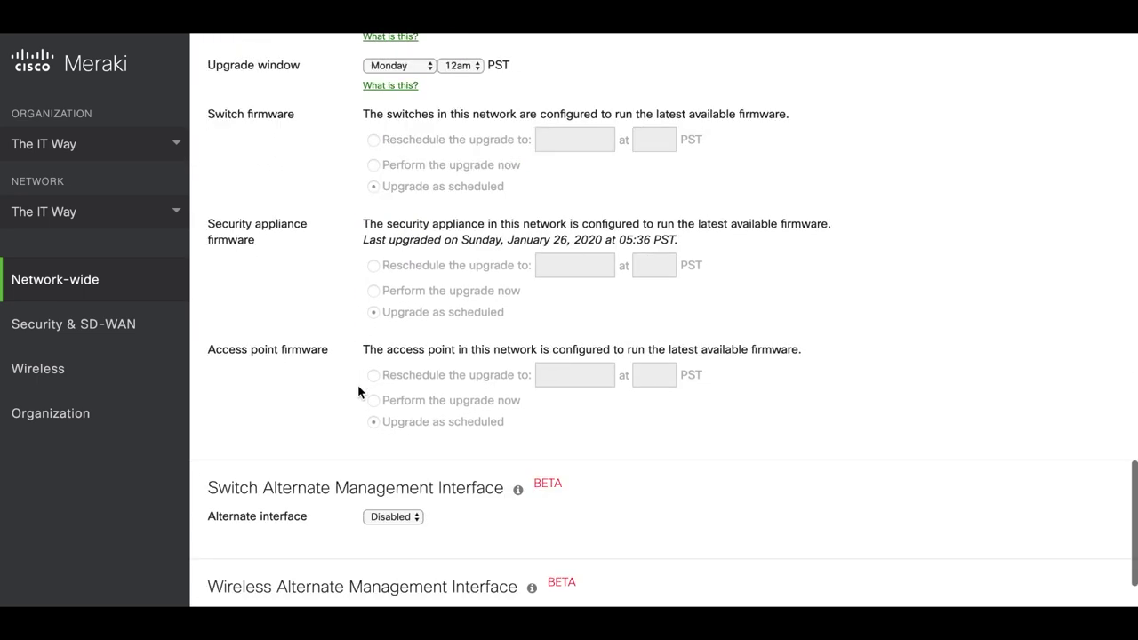
scroll(358, 389, down, 3)
scroll(358, 388, down, 3)
scroll(358, 389, down, 2)
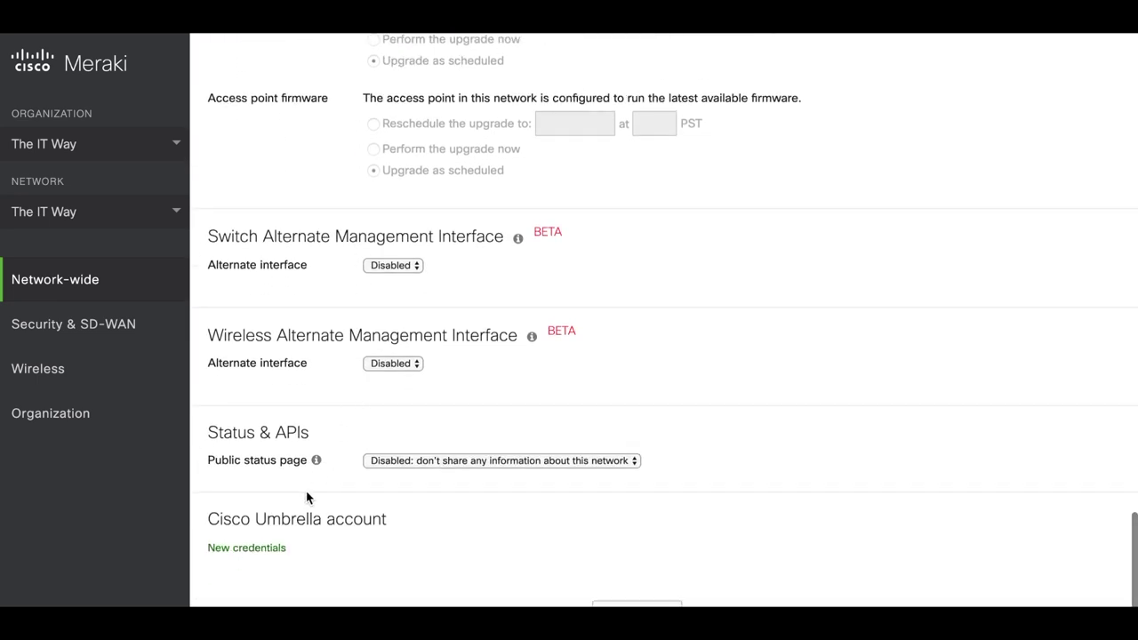
scroll(267, 534, down, 1)
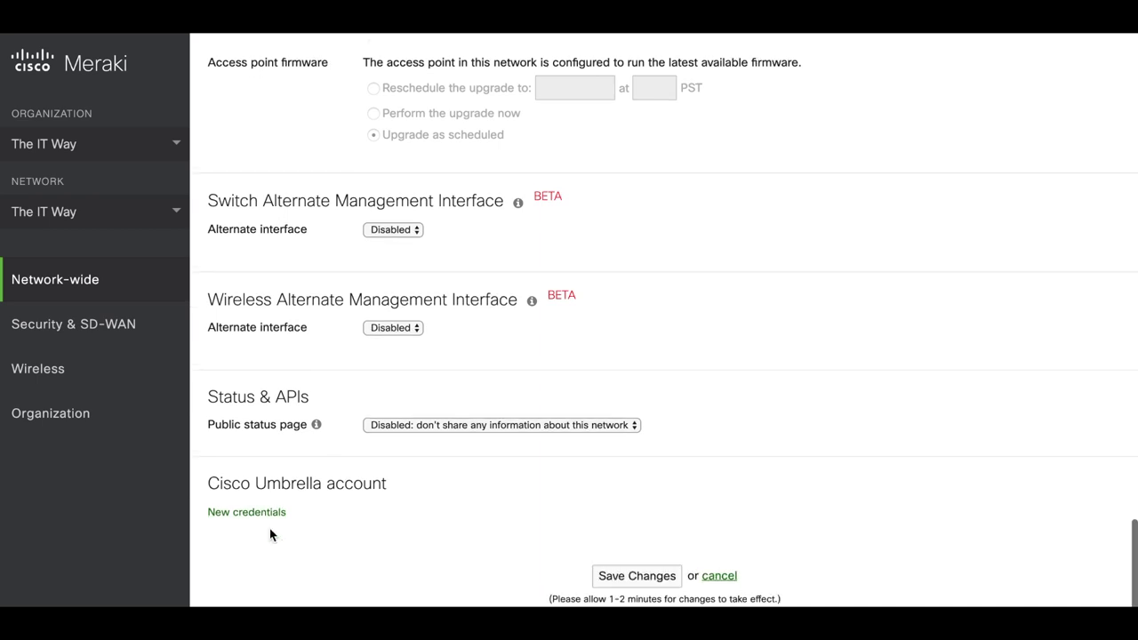
Enter the copied Umbrella key and secret as new credentials and save the changes.
click(237, 487)
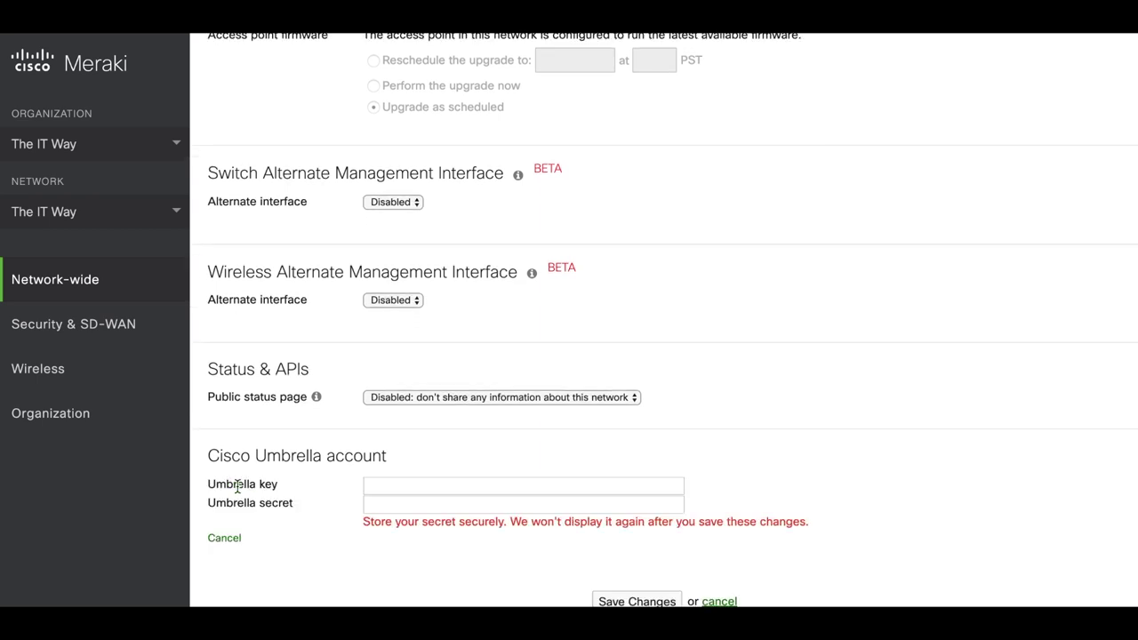
click(381, 486)
key(ctrl+v)
click(418, 504)
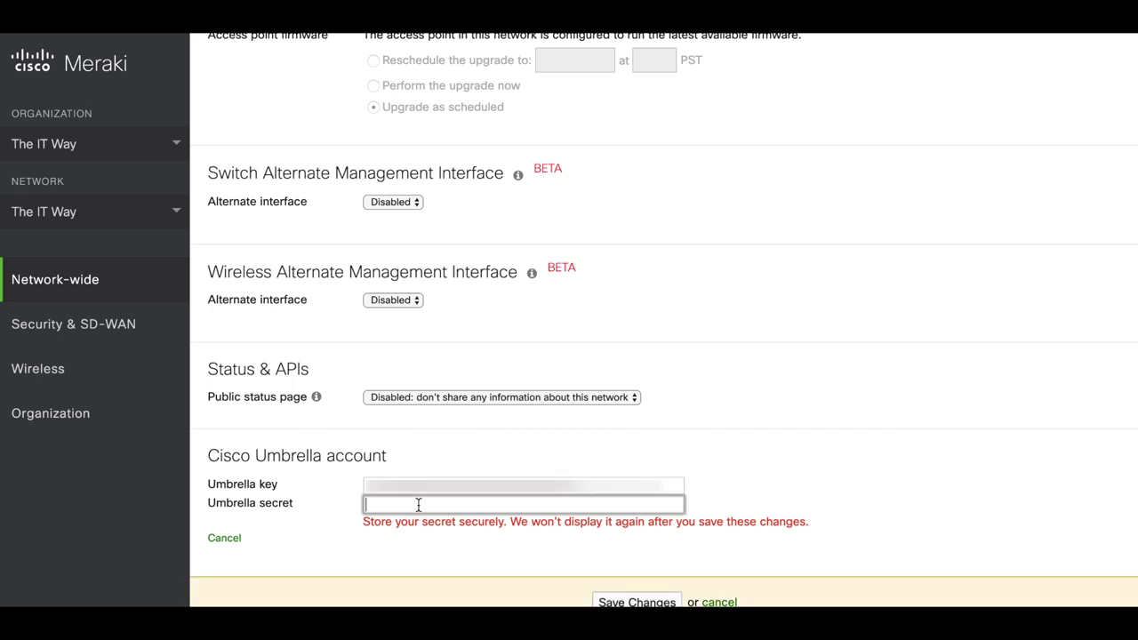
key(ctrl+v)
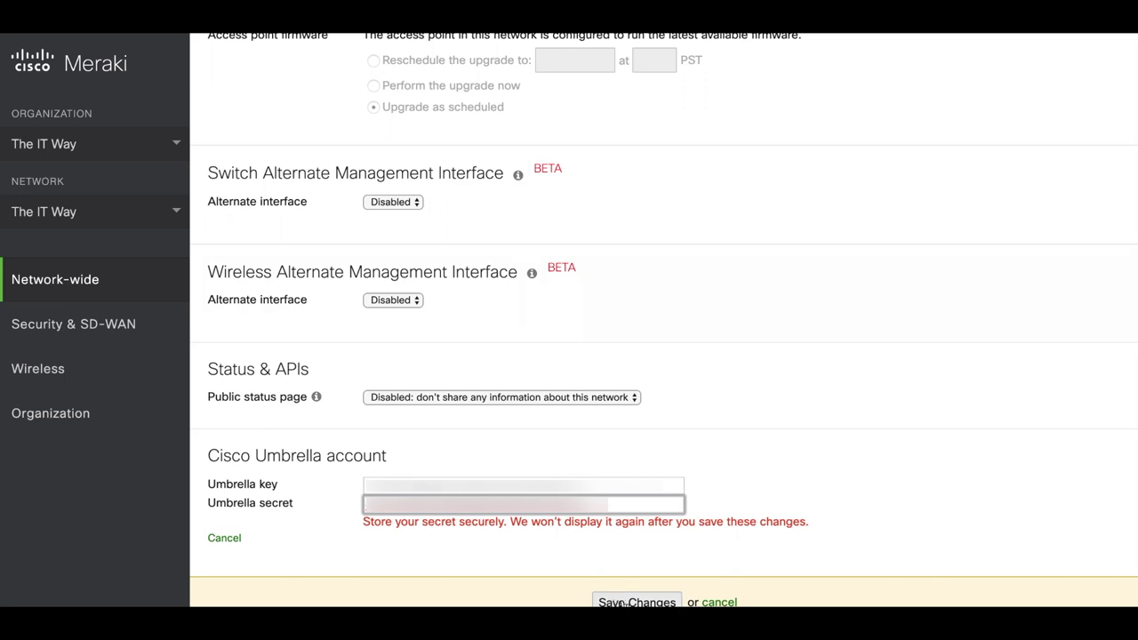
click(622, 602)
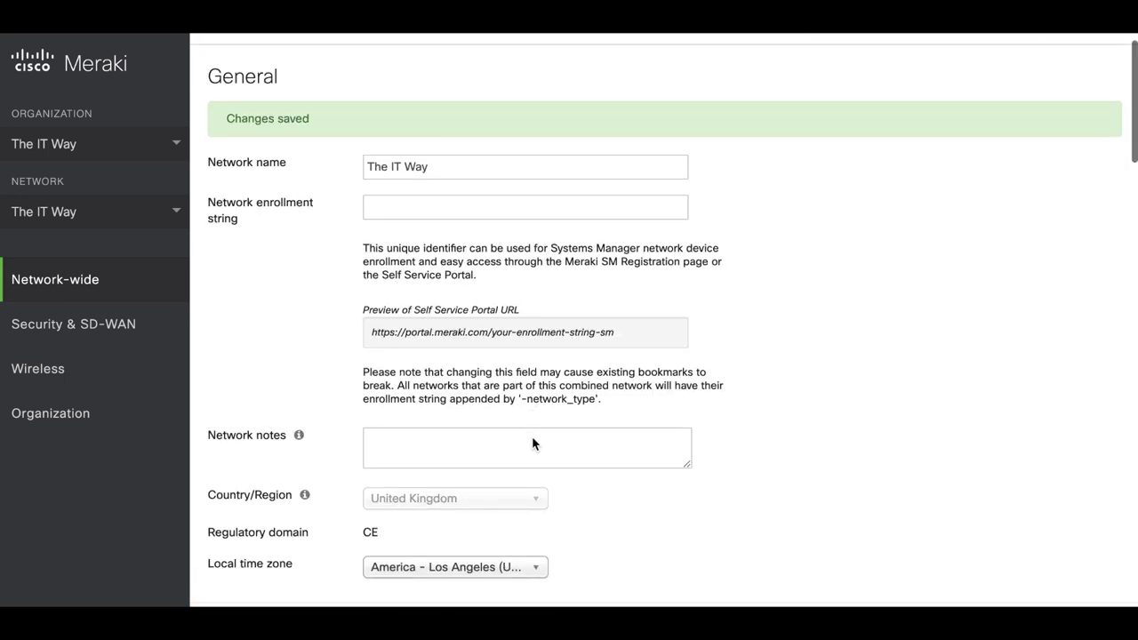
Scroll down the General page to confirm the linked Umbrella account.
scroll(533, 442, down, 5)
scroll(532, 442, down, 4)
scroll(533, 442, down, 3)
scroll(533, 442, down, 2)
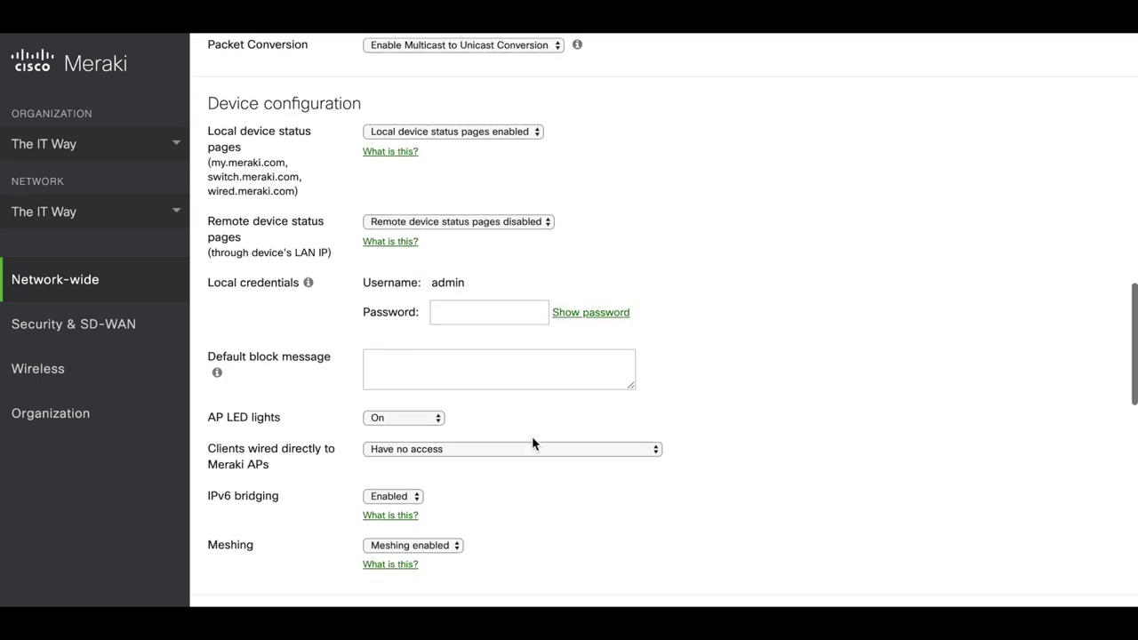
scroll(533, 442, down, 2)
scroll(532, 442, down, 1)
scroll(532, 440, down, 2)
scroll(532, 440, down, 3)
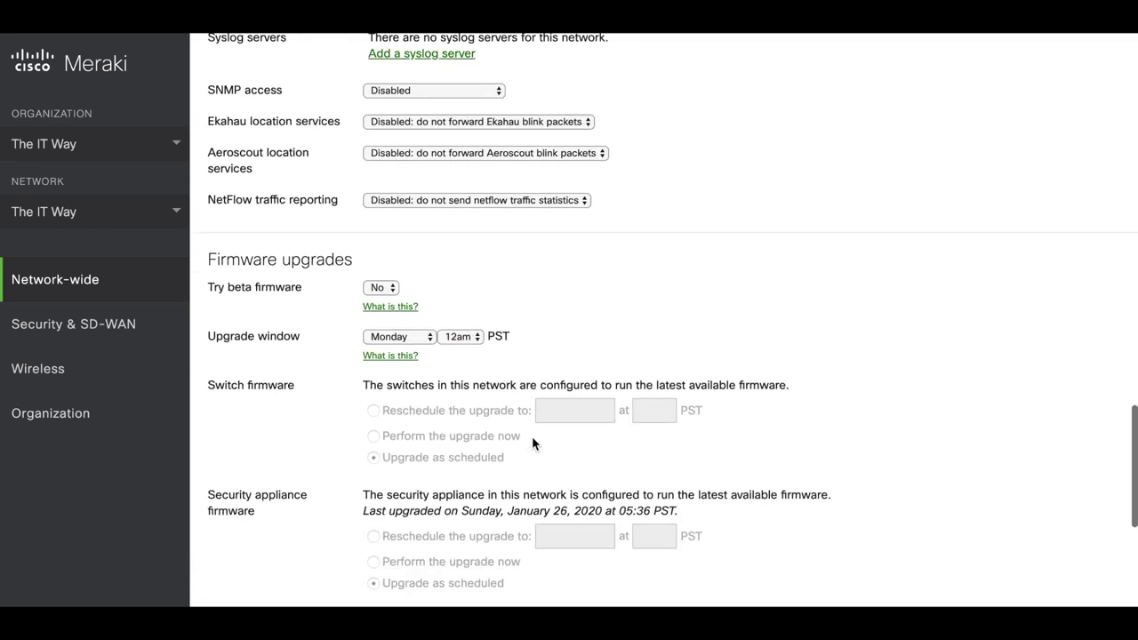
scroll(533, 440, down, 3)
scroll(533, 440, down, 1)
scroll(533, 442, down, 3)
scroll(533, 442, down, 3)
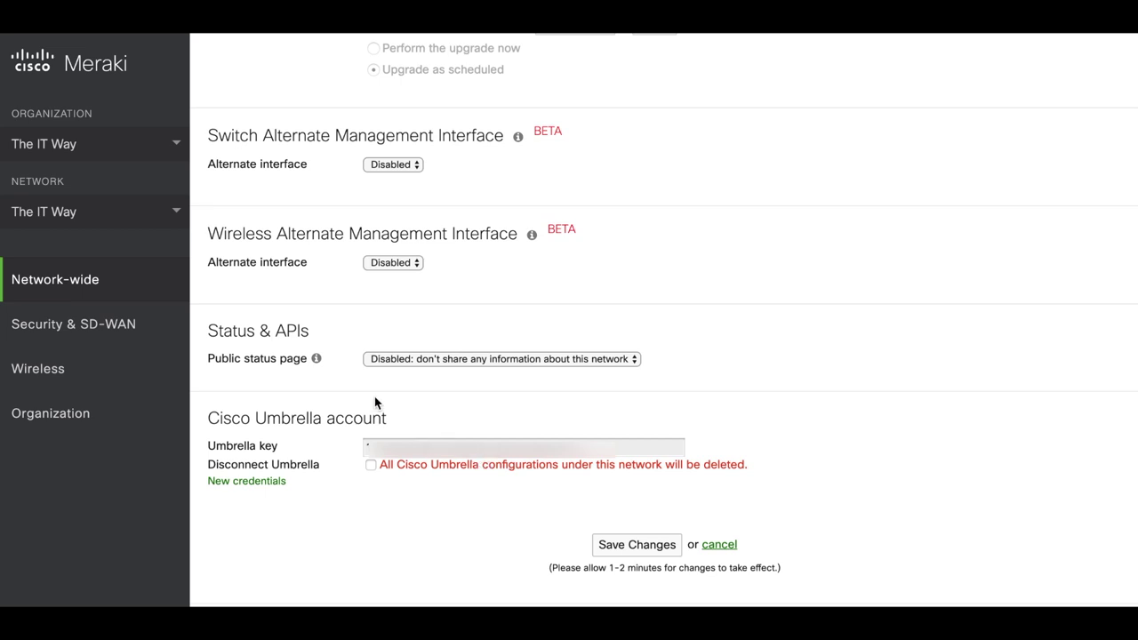
mouse_move(55, 280)
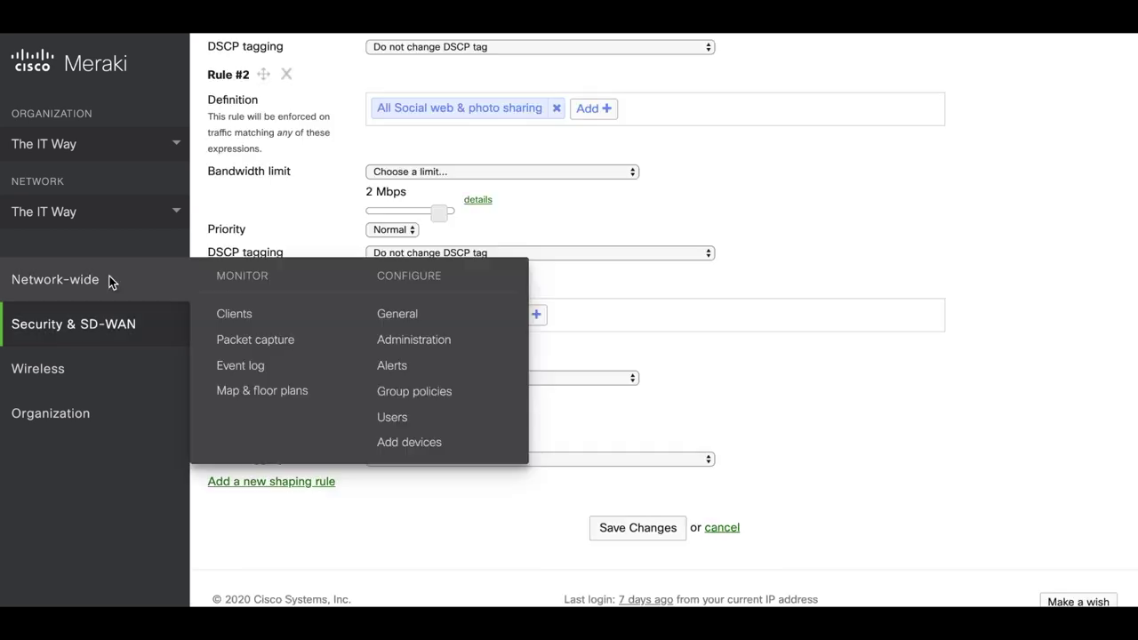
Add a group policy named 'Umbrella policy' using Custom network firewall & shaping rules.
click(400, 402)
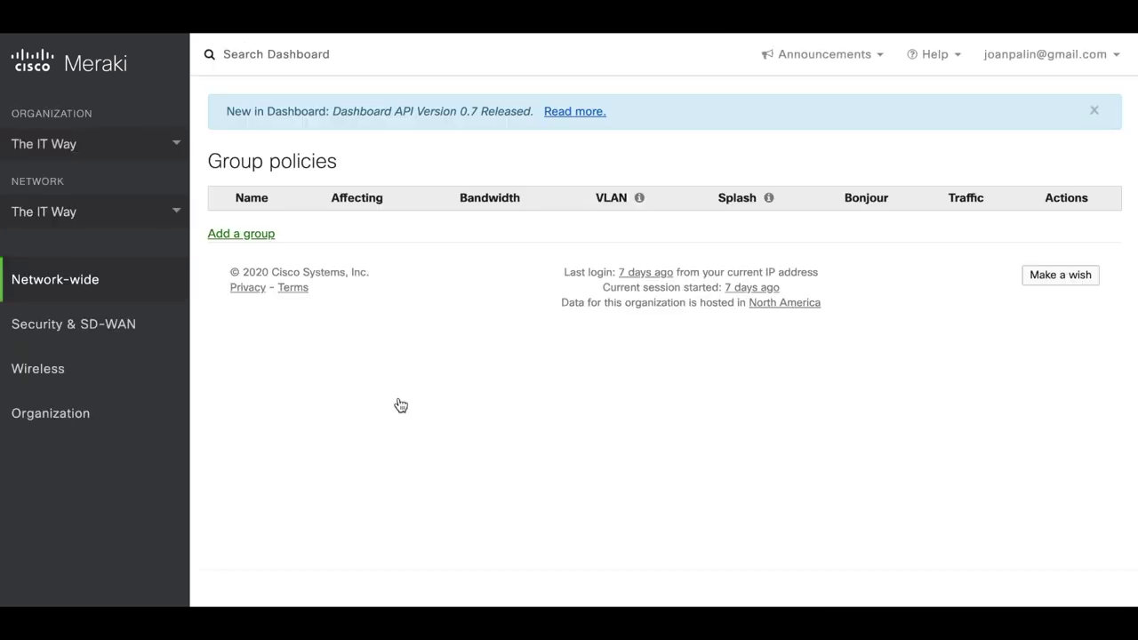
click(254, 234)
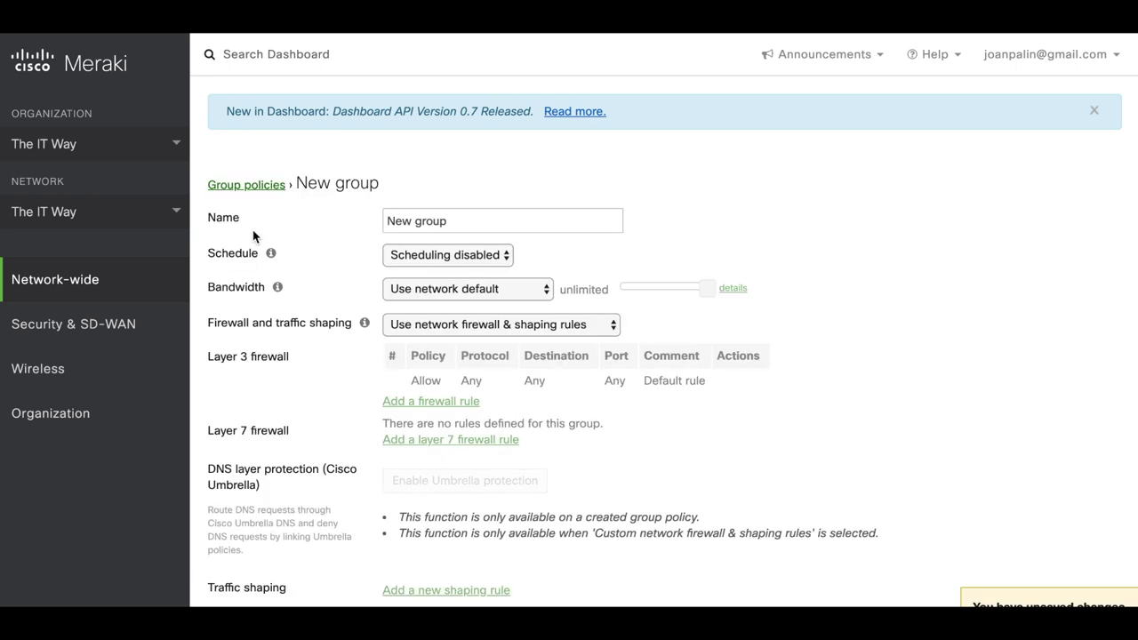
triple_click(436, 219)
text(U)
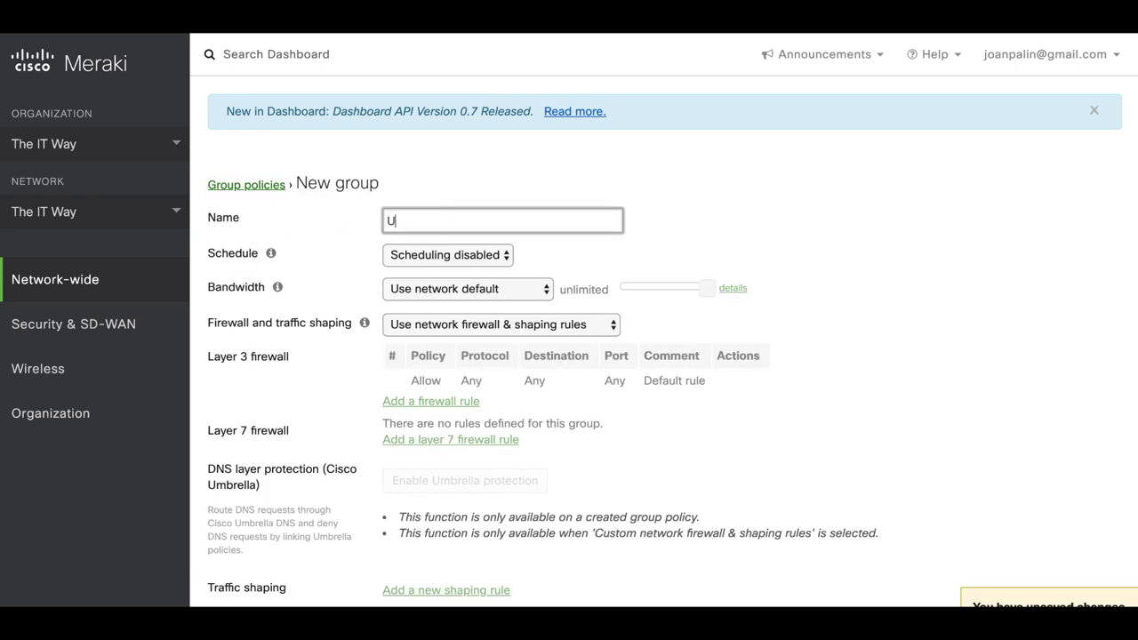
text(mbrella policy)
scroll(323, 275, down, 3)
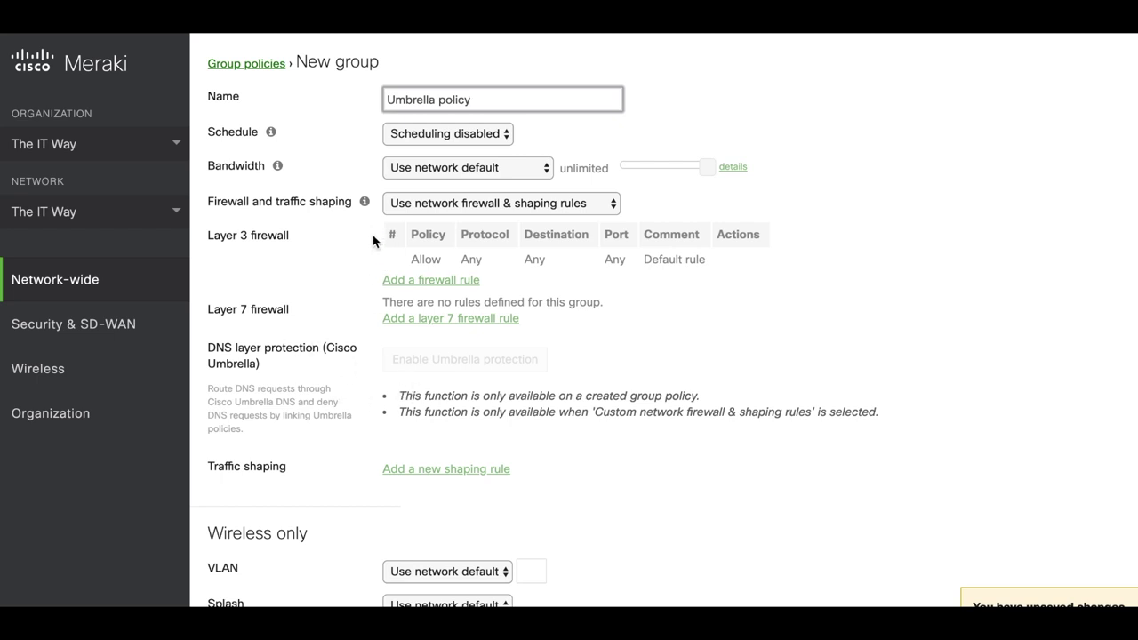
click(437, 205)
click(429, 235)
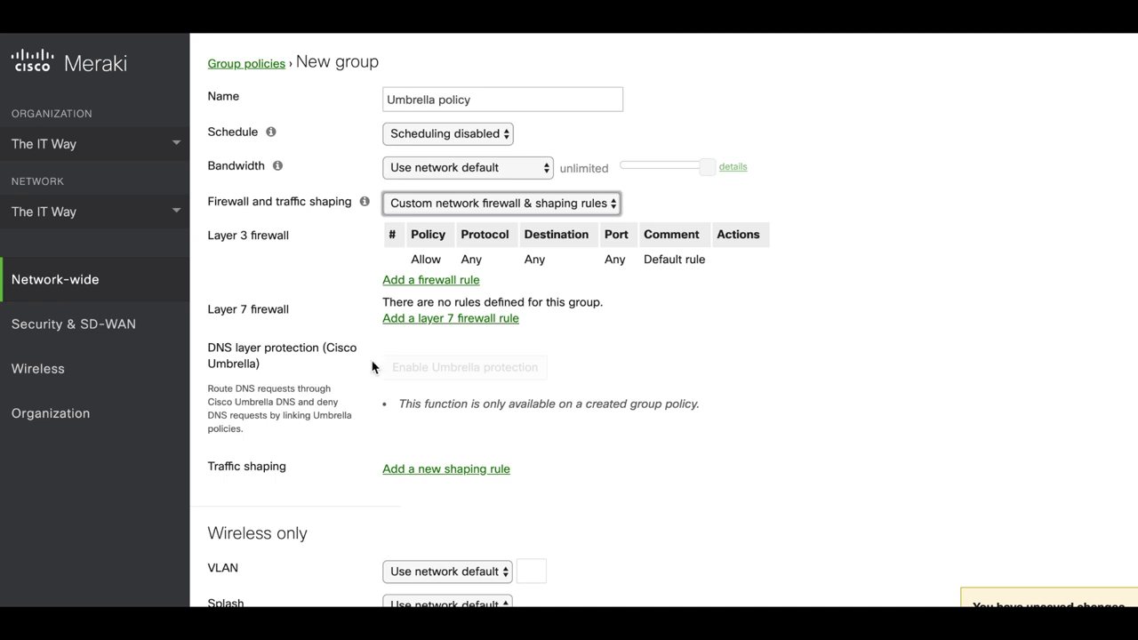
scroll(402, 374, down, 2)
scroll(418, 392, down, 3)
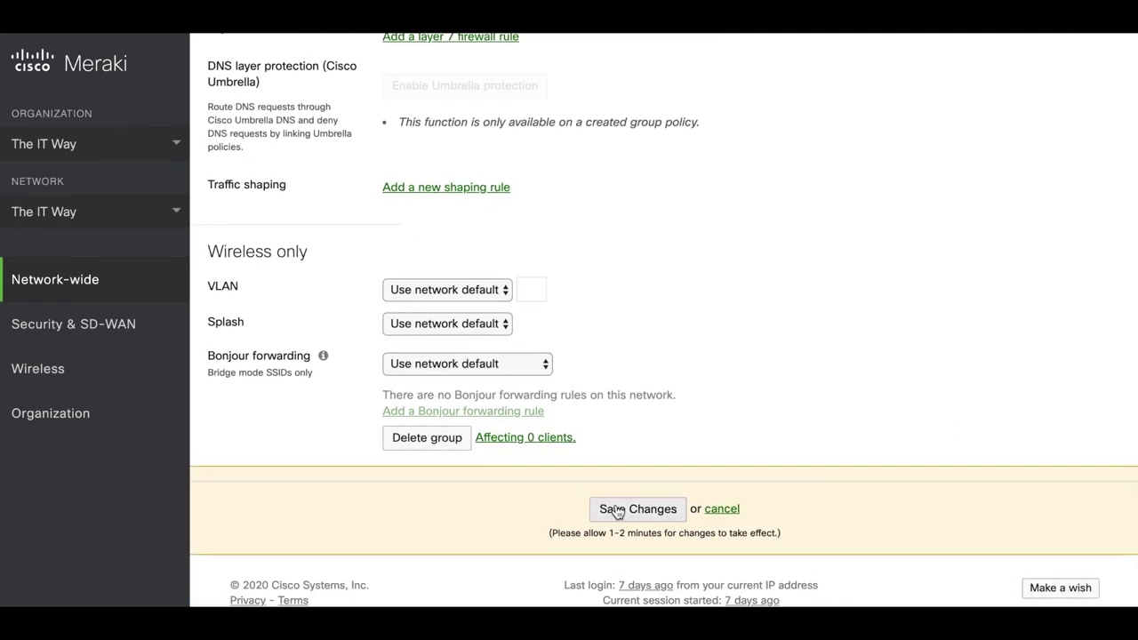
Save the 'Umbrella policy' group, enable Umbrella protection on it, and show the Umbrella policy choices.
click(617, 509)
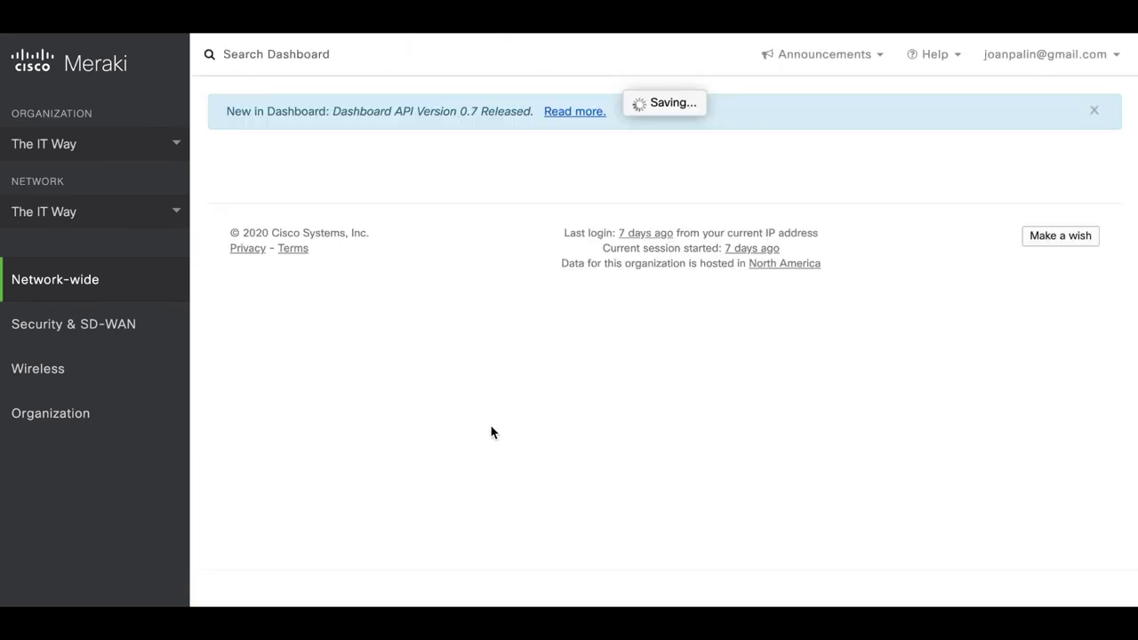
click(281, 234)
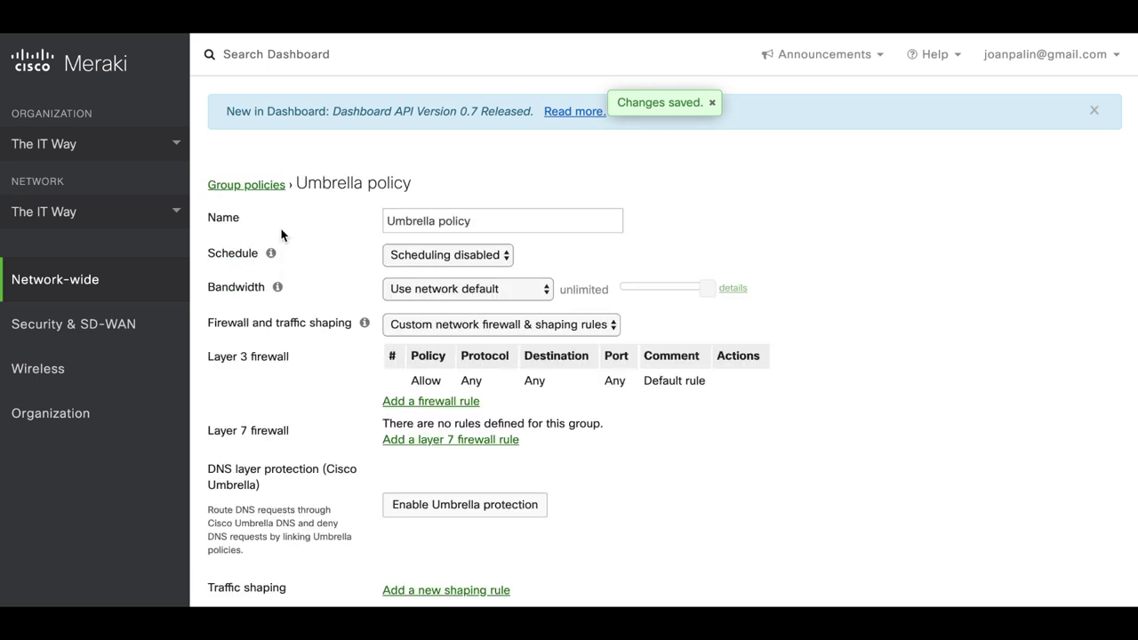
scroll(379, 404, down, 2)
click(434, 391)
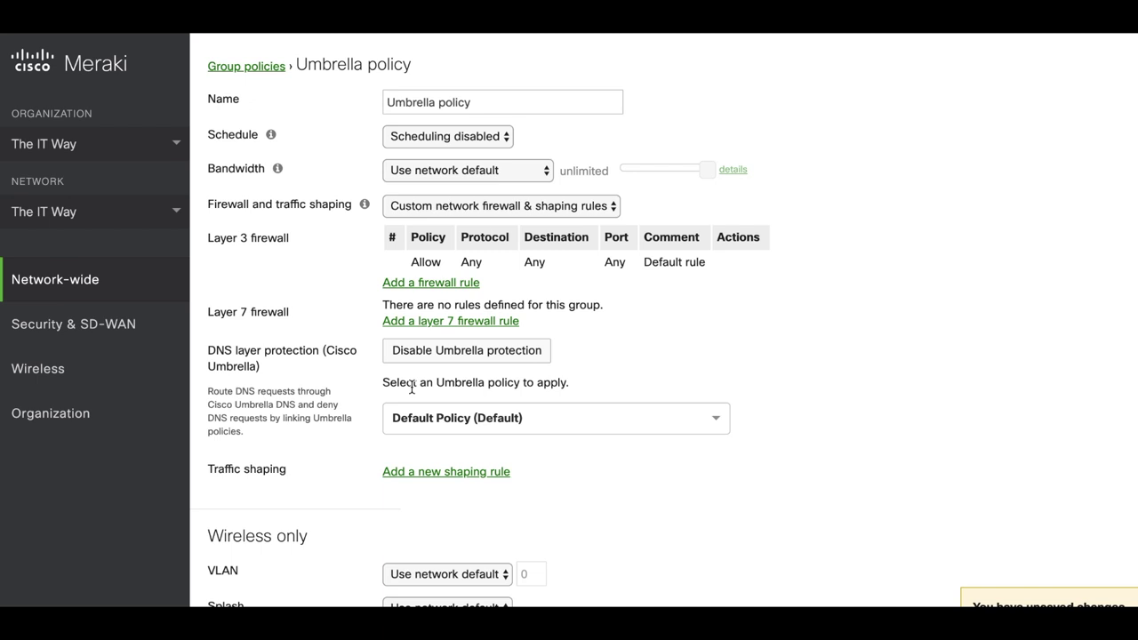
click(432, 424)
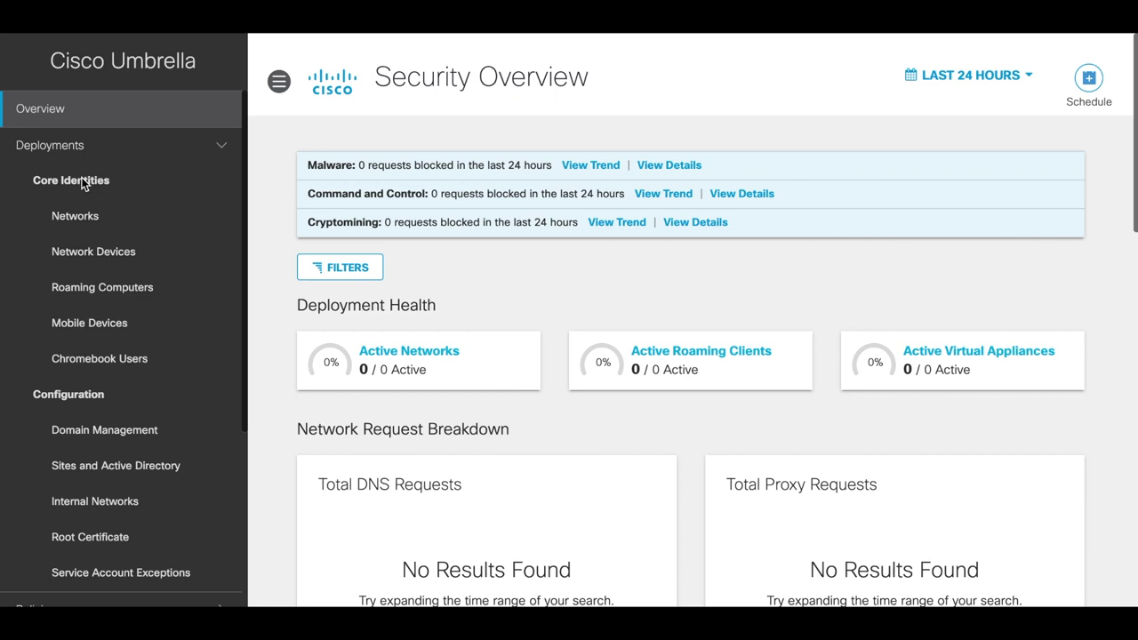
Review the appliance and wireless devices on Default Policy, then expand Policies in the sidebar.
click(114, 260)
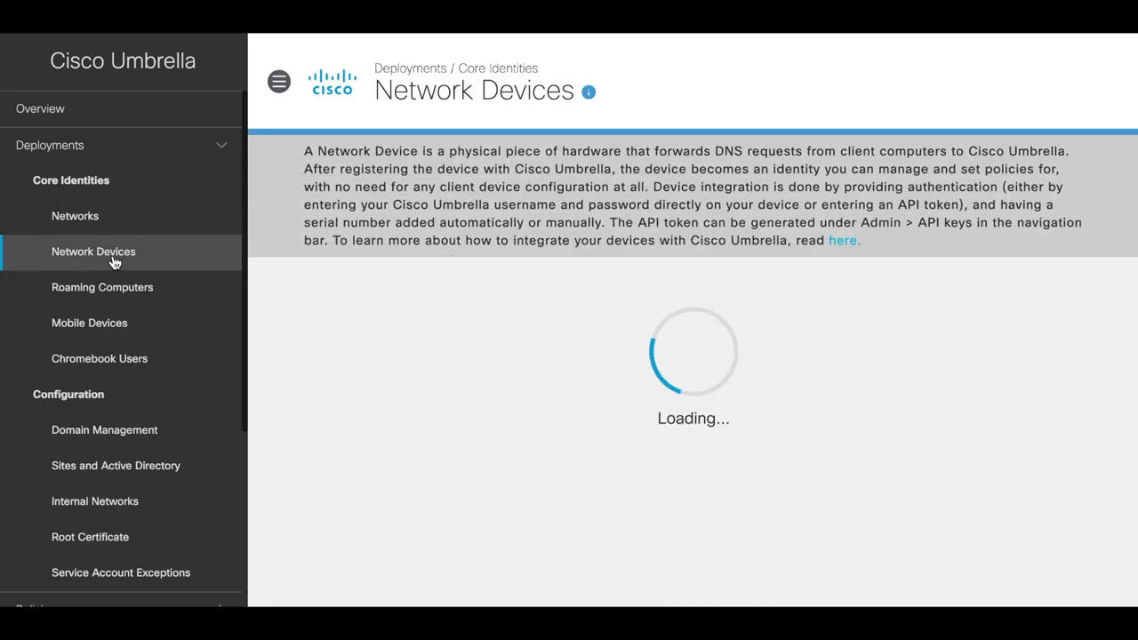
scroll(292, 404, down, 1)
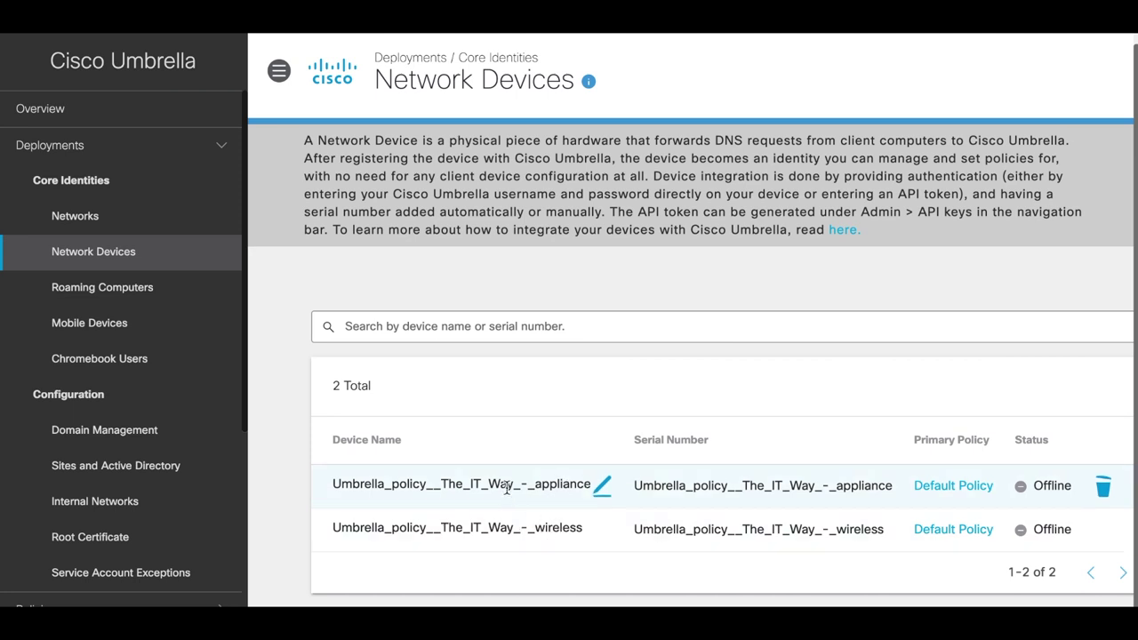
scroll(211, 436, down, 3)
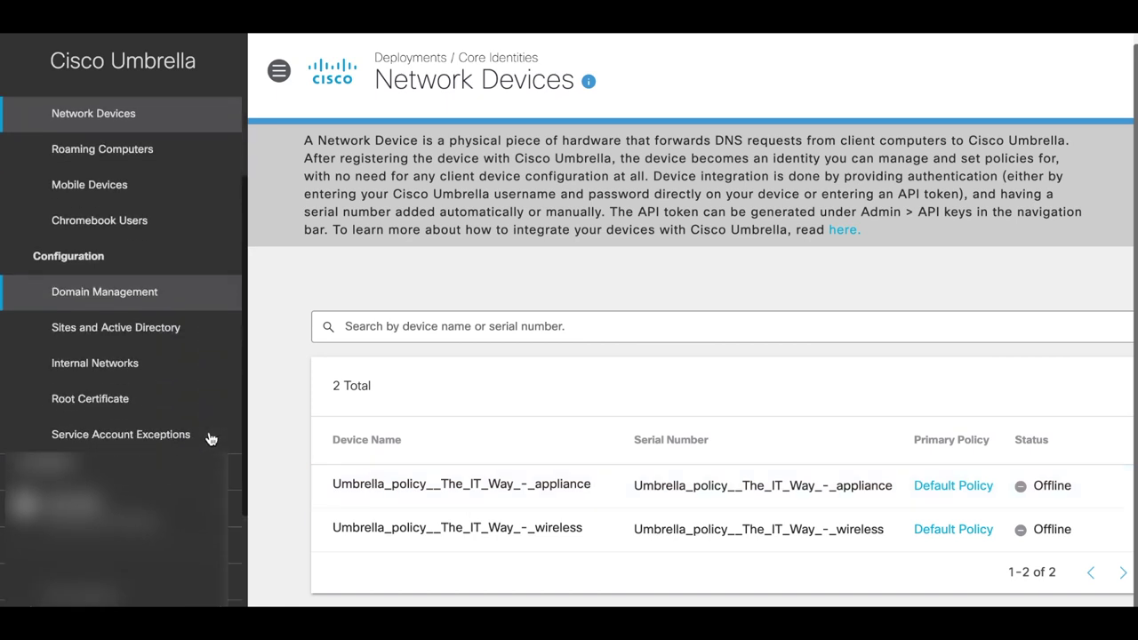
scroll(211, 436, down, 2)
click(168, 370)
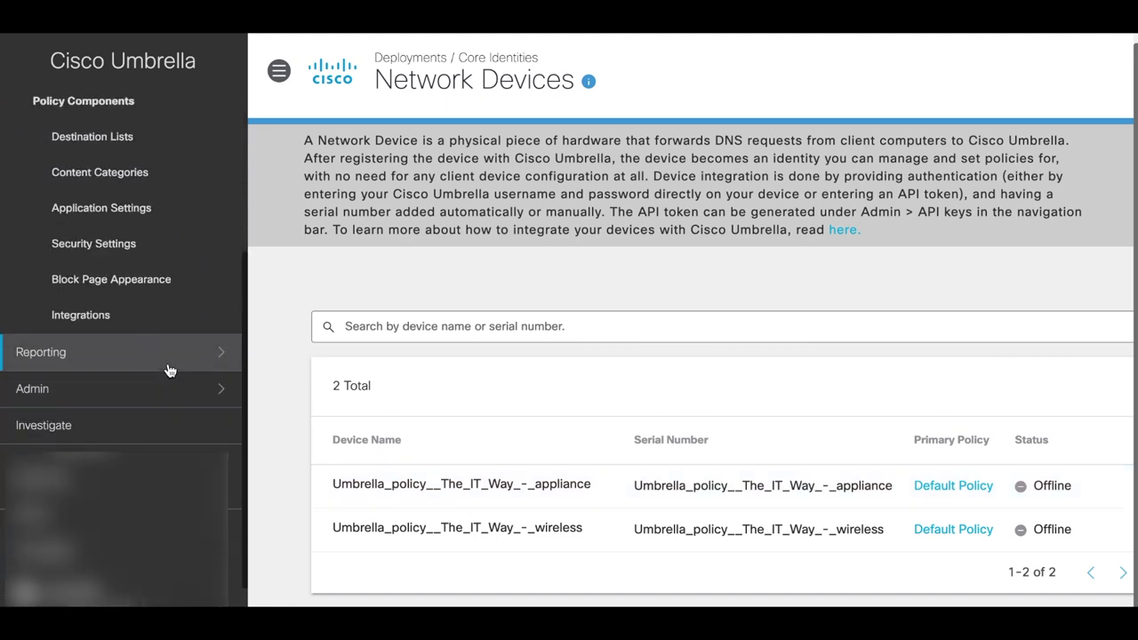
scroll(166, 361, up, 2)
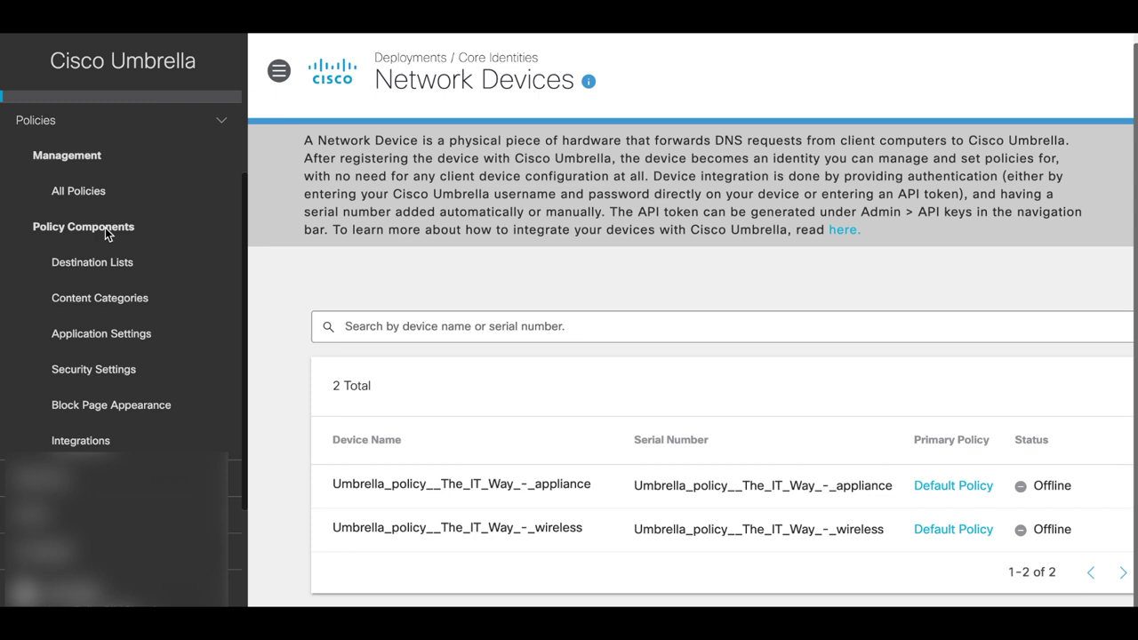
Add a new policy covering both Network Devices, keeping all five components enabled.
click(82, 189)
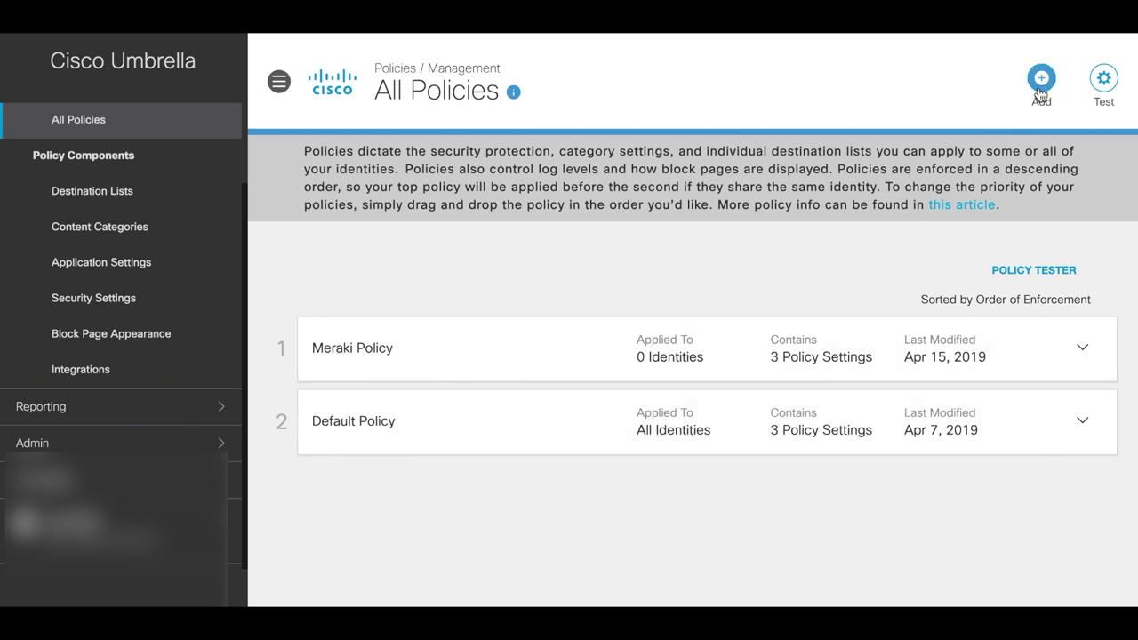
click(1041, 80)
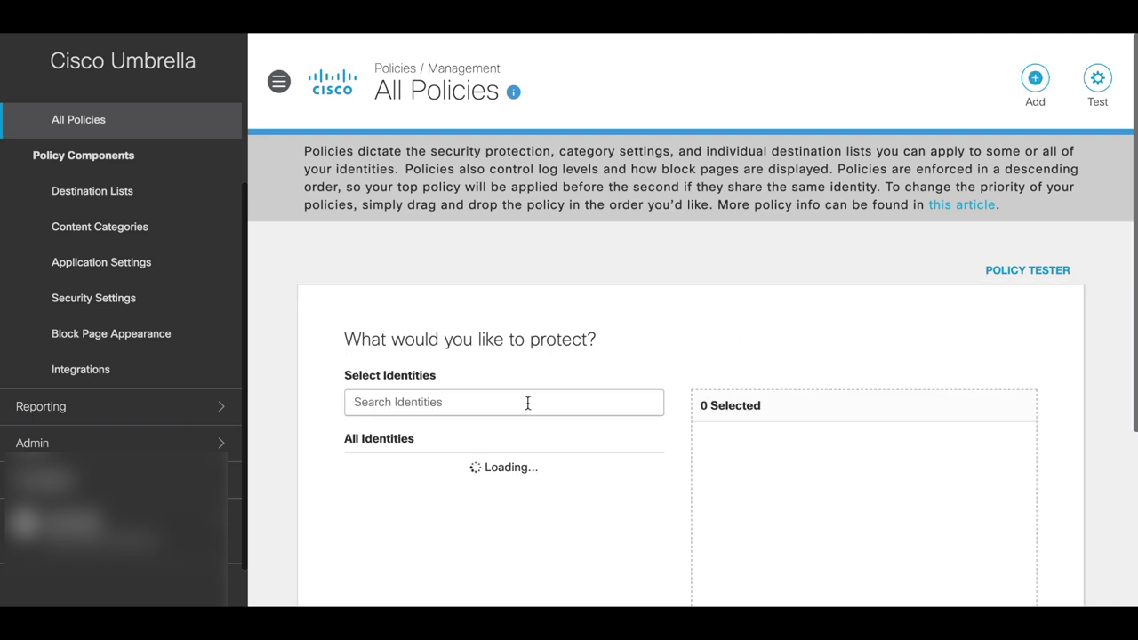
scroll(526, 401, down, 2)
scroll(460, 347, down, 2)
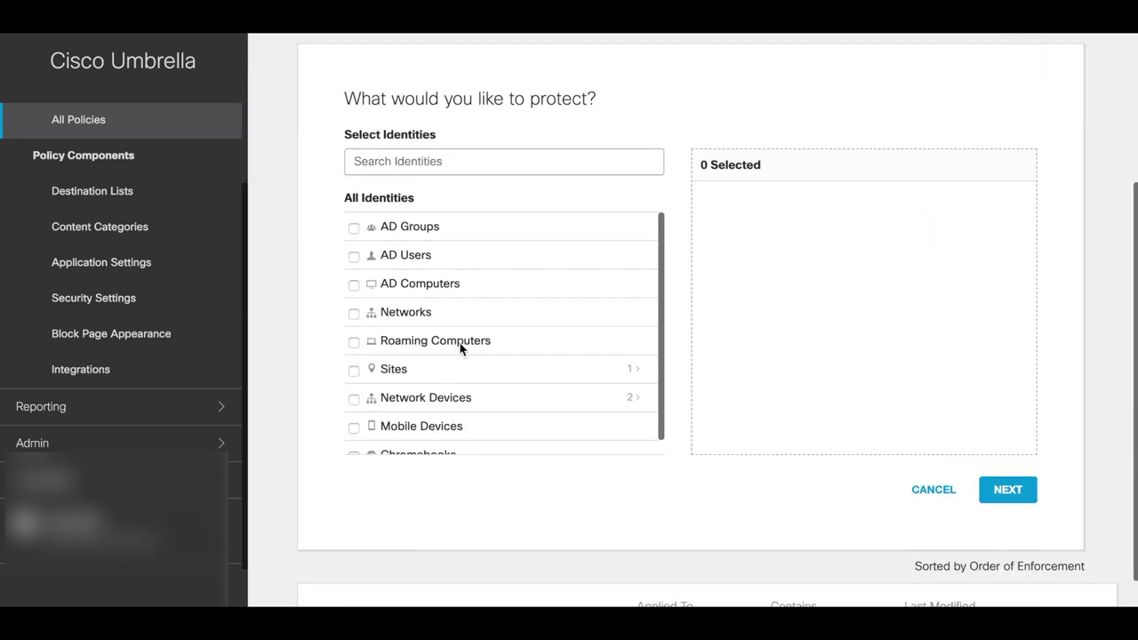
scroll(483, 371, down, 1)
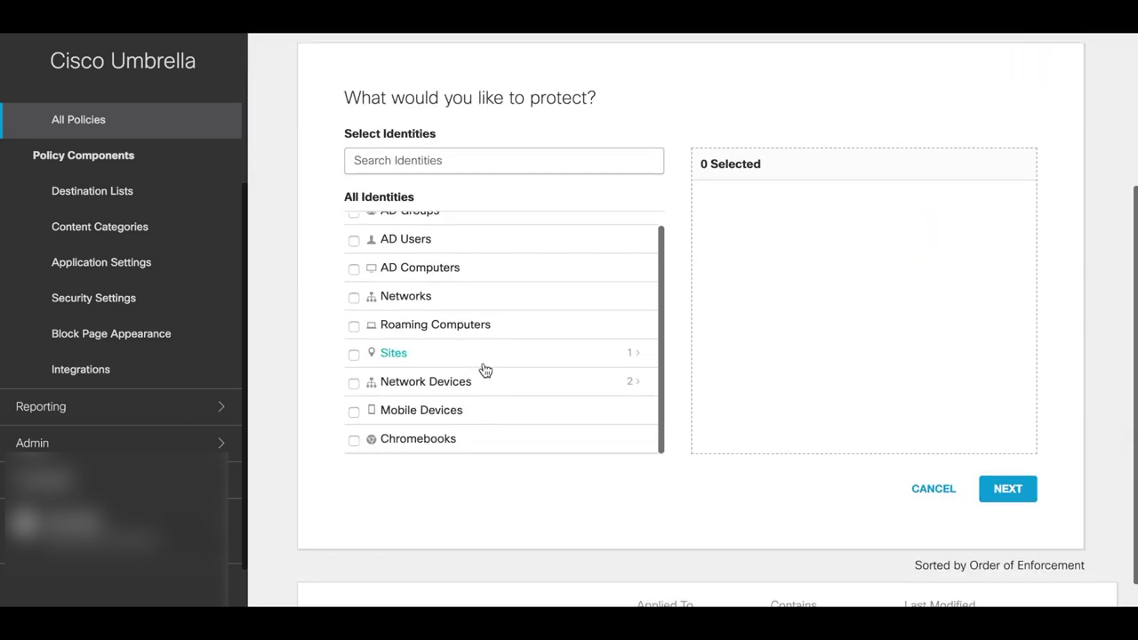
click(354, 387)
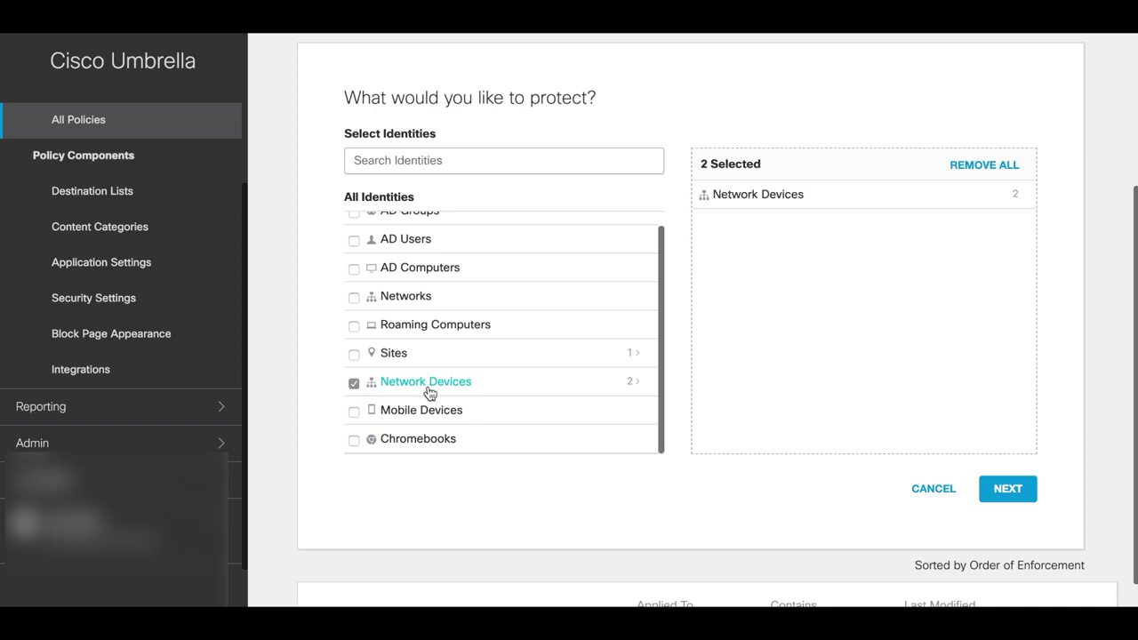
mouse_move(758, 194)
click(1010, 491)
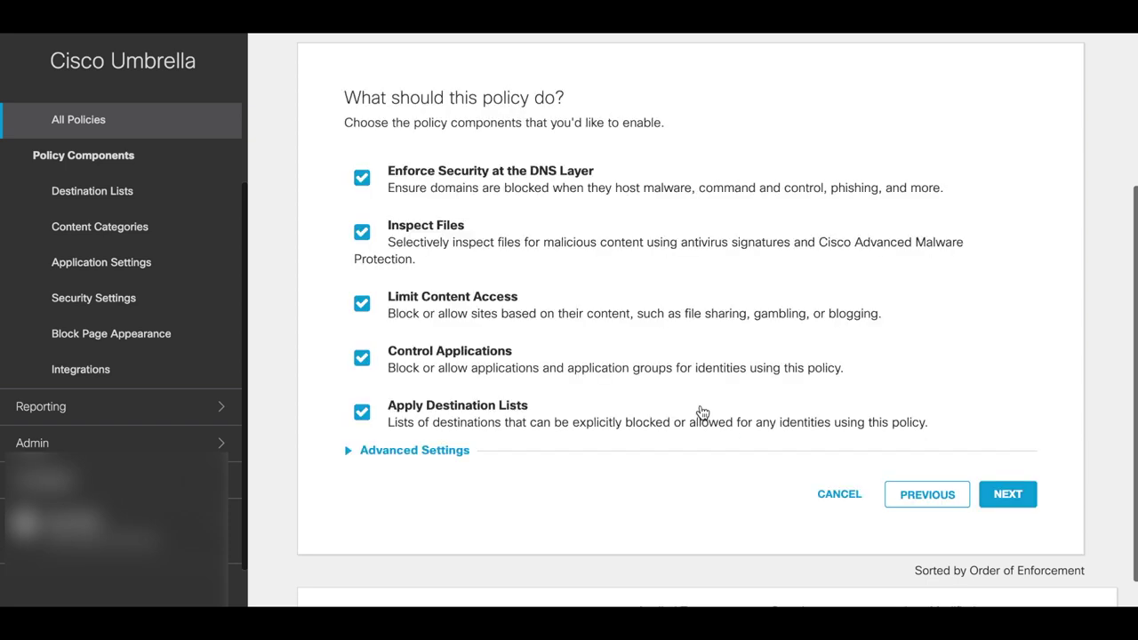
scroll(424, 327, down, 2)
scroll(423, 323, up, 3)
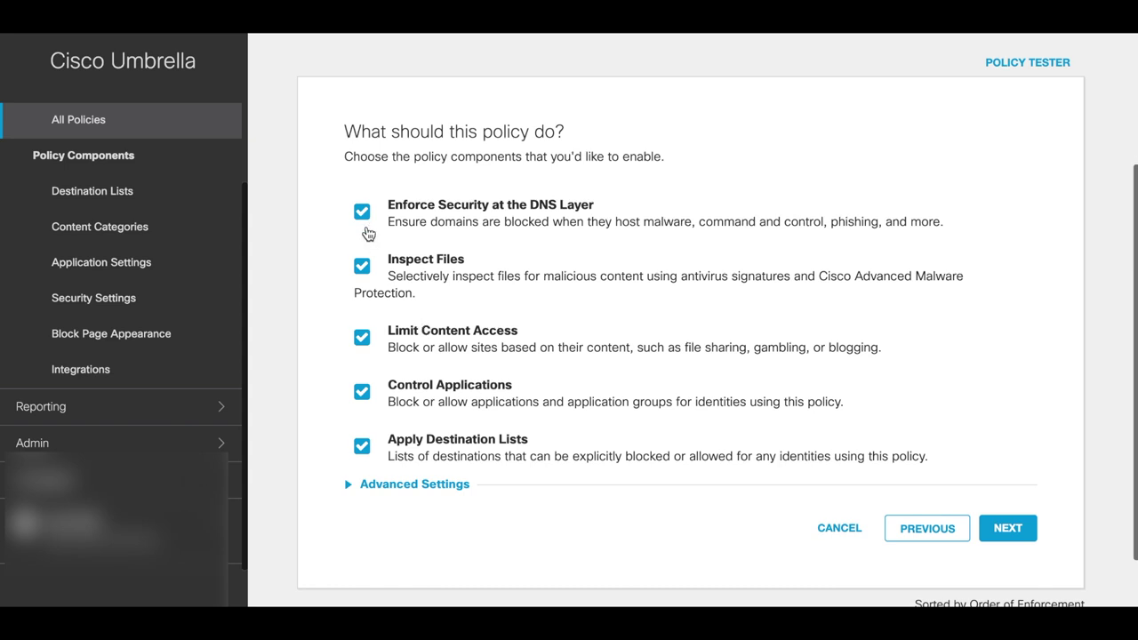
Add Newly Seen Domains to the blocked security categories and confirm the saved change.
click(1006, 531)
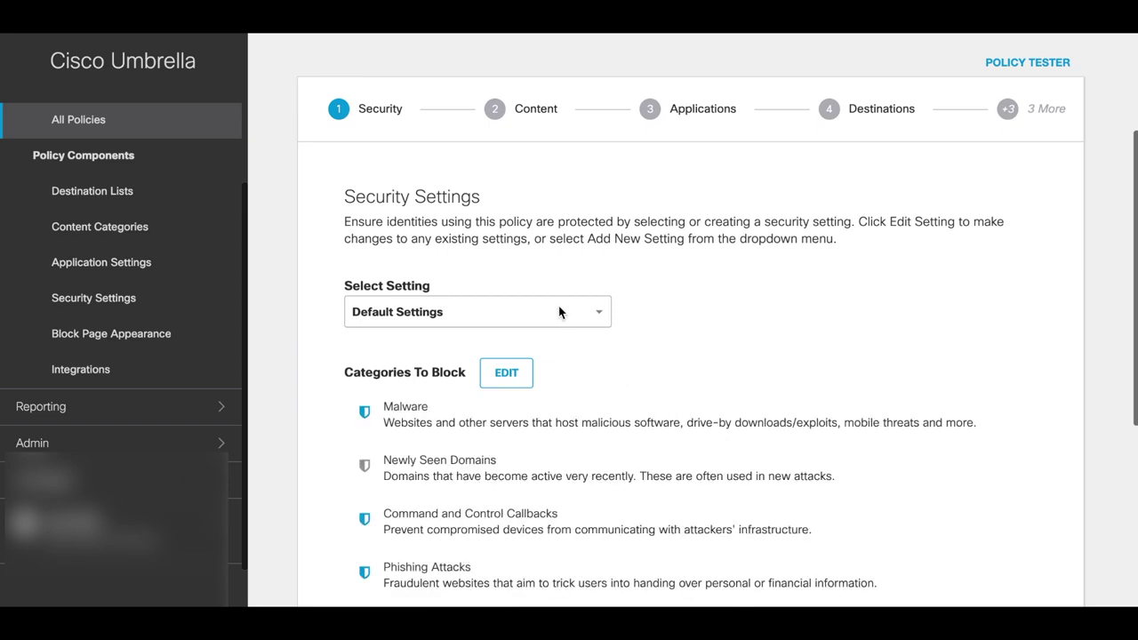
scroll(577, 376, down, 3)
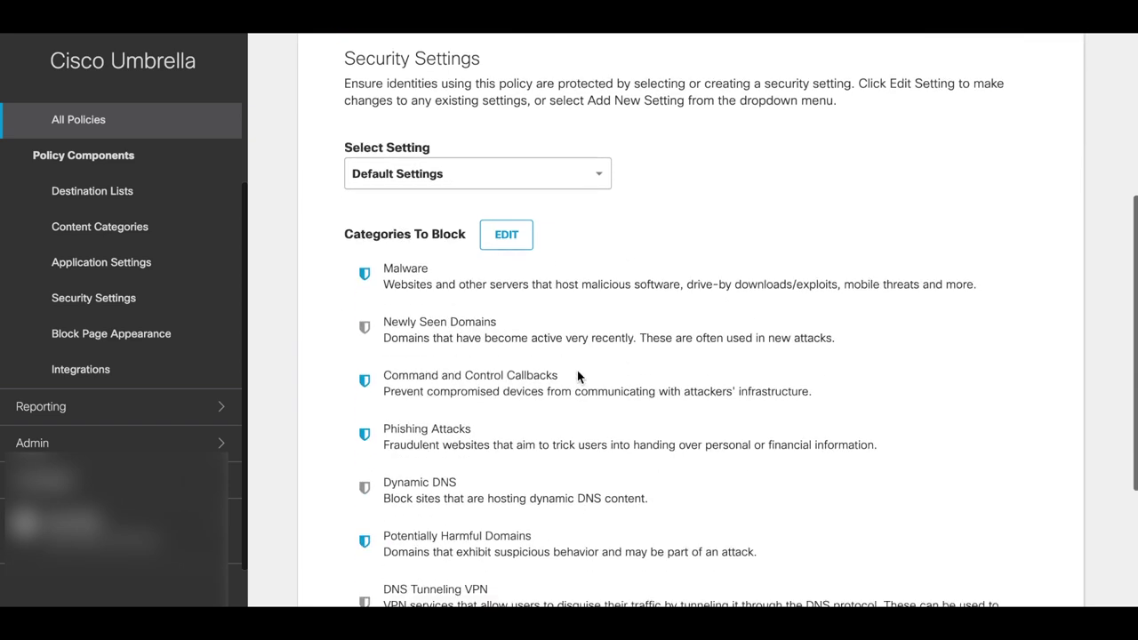
scroll(486, 320, down, 2)
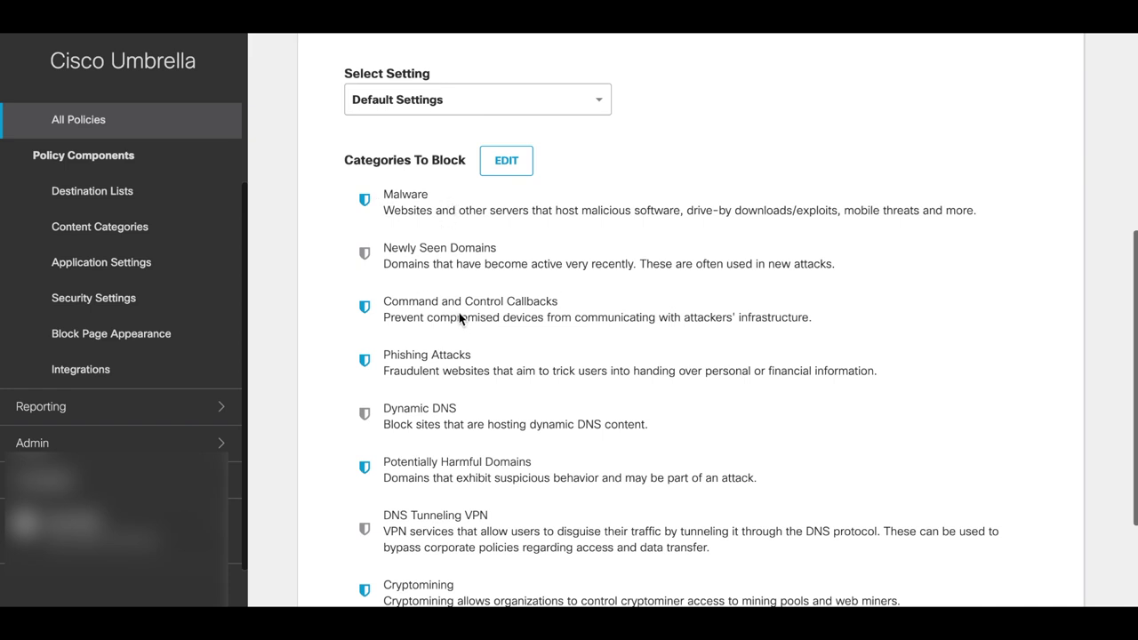
scroll(458, 373, down, 3)
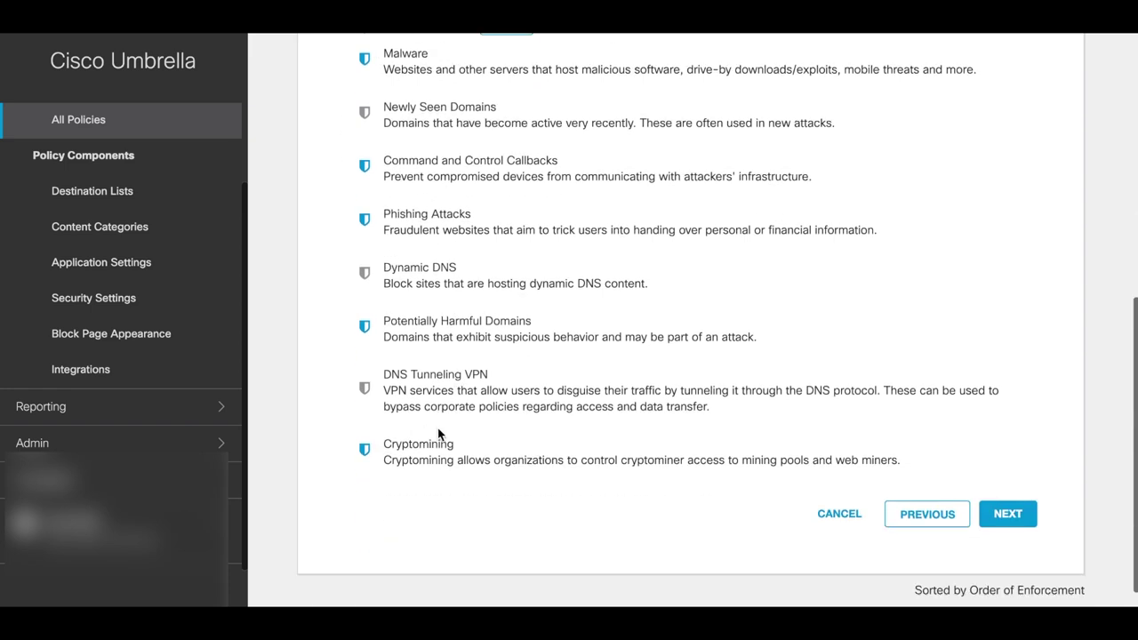
scroll(438, 431, up, 2)
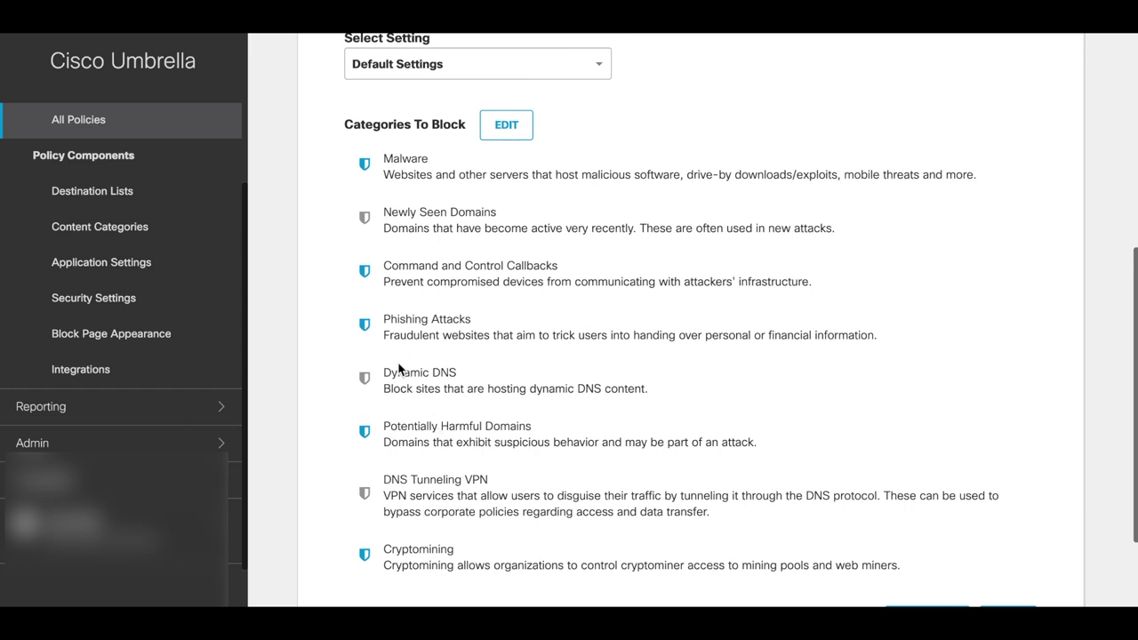
scroll(380, 364, up, 1)
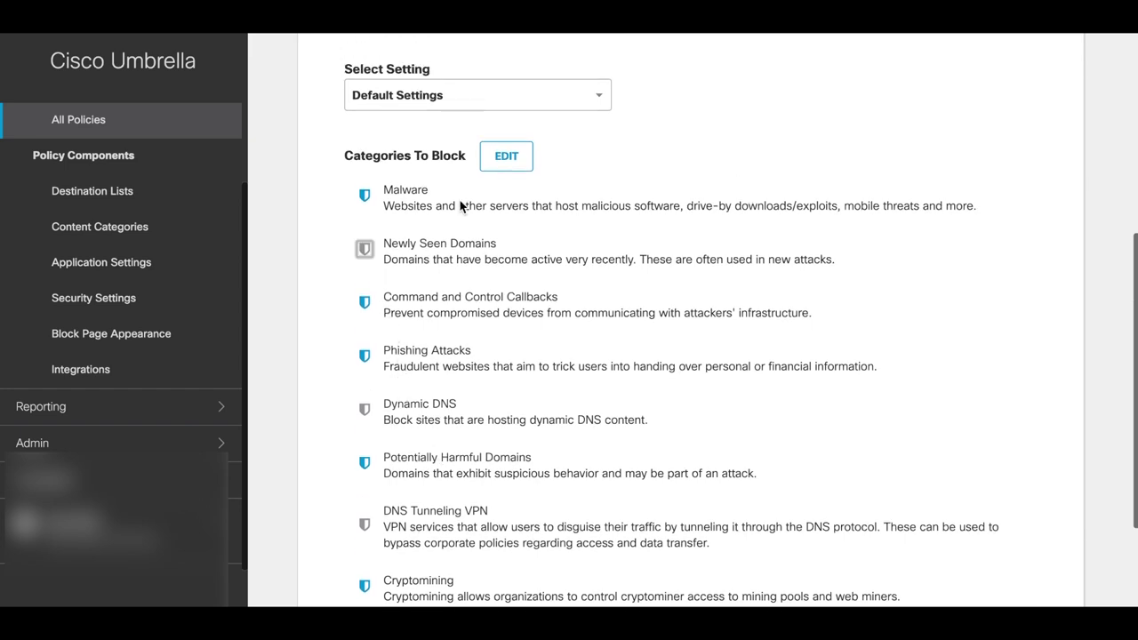
click(497, 165)
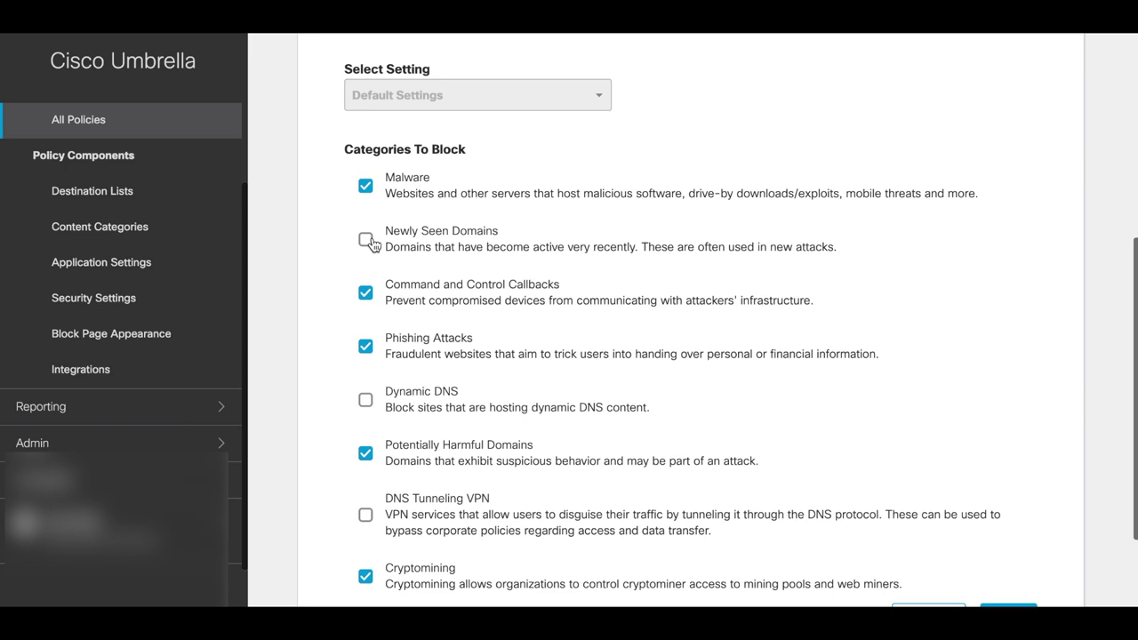
click(365, 240)
scroll(616, 325, down, 2)
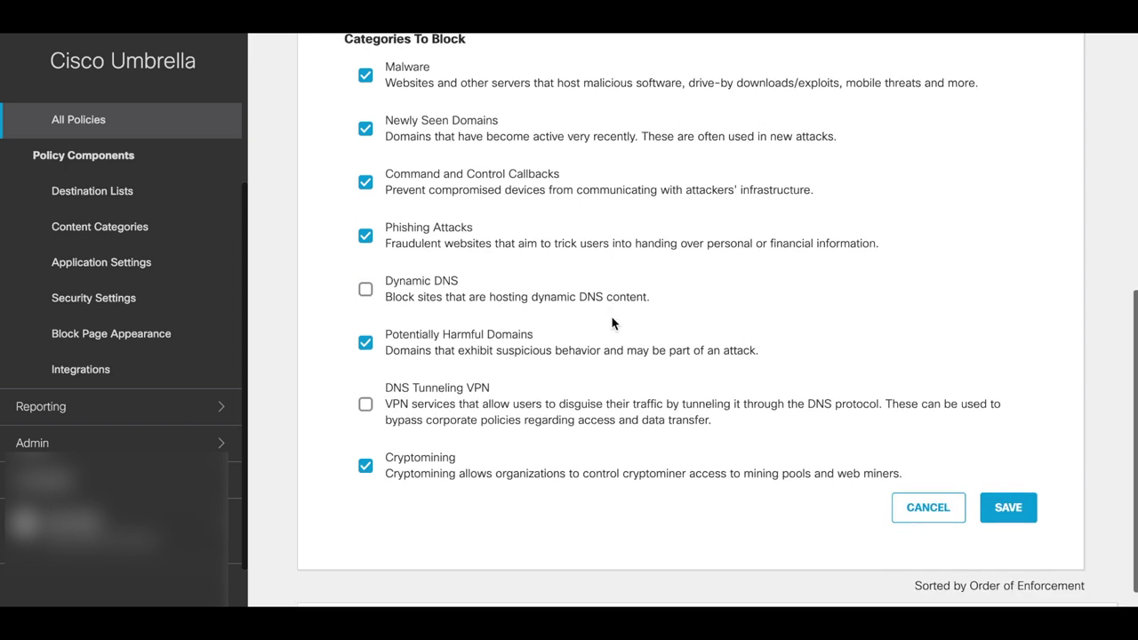
click(1013, 508)
click(693, 253)
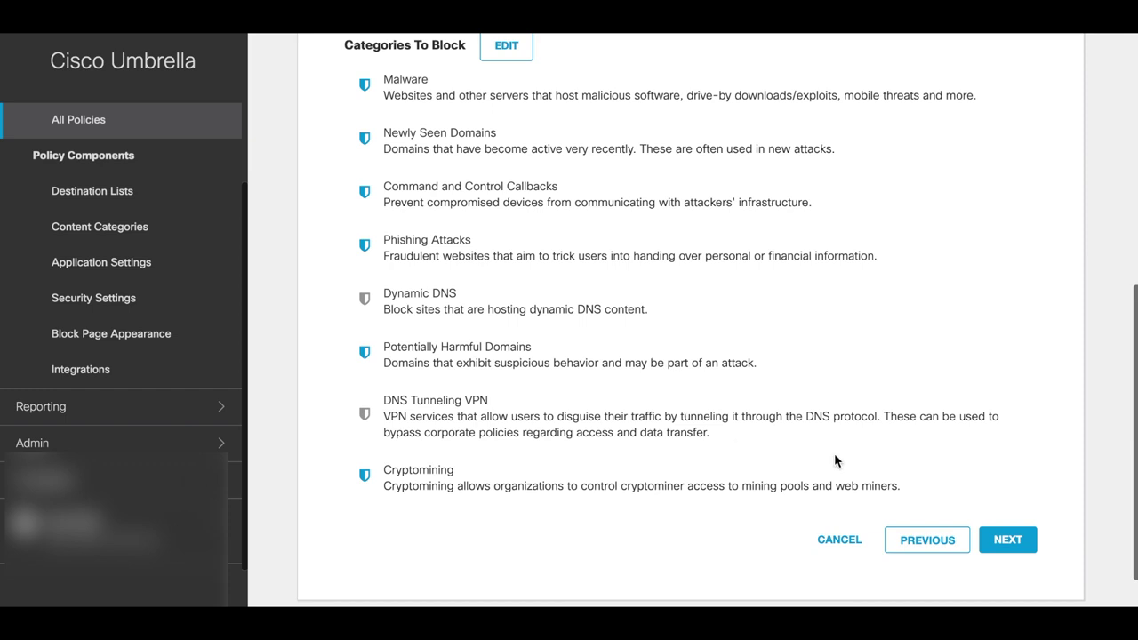
click(1014, 540)
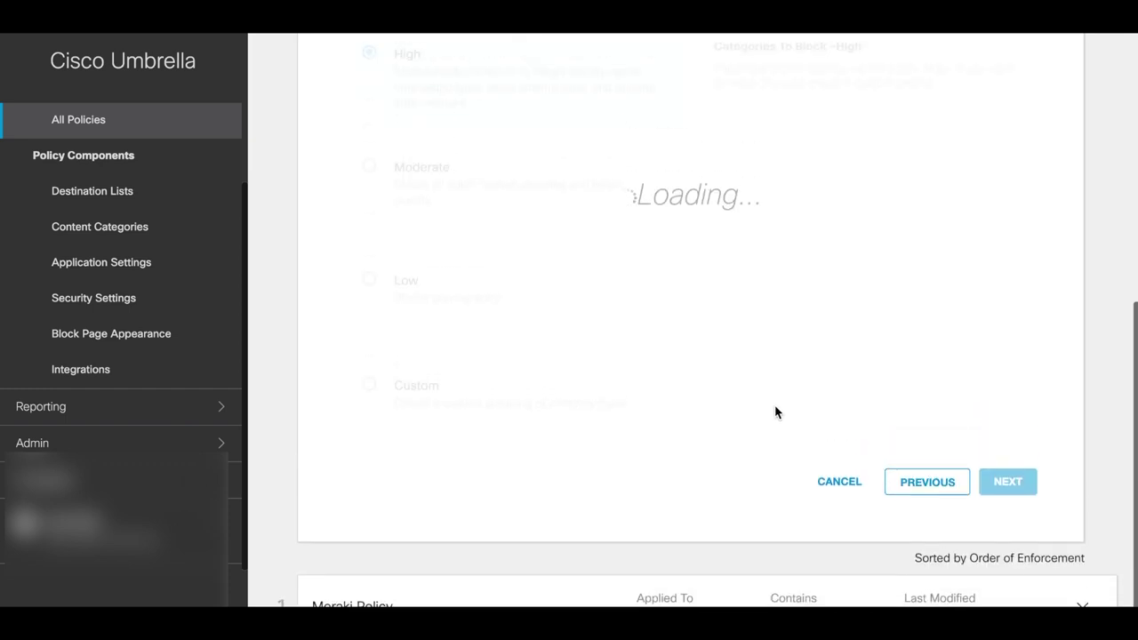
Choose Moderate under Limit Content Access and advance to the application controls.
scroll(632, 308, up, 2)
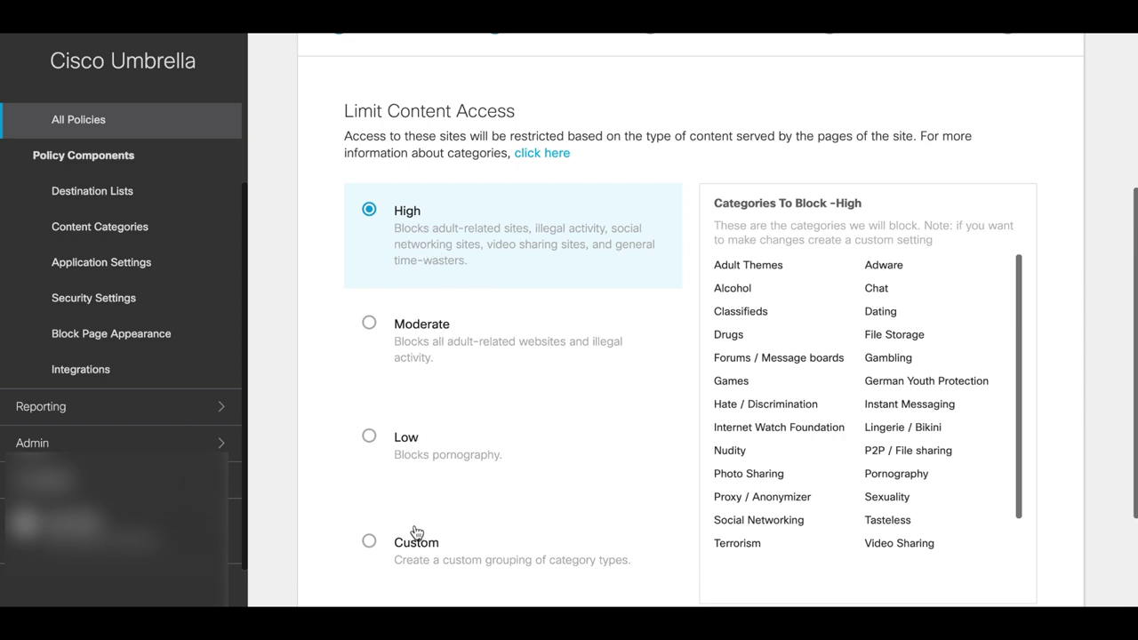
click(412, 319)
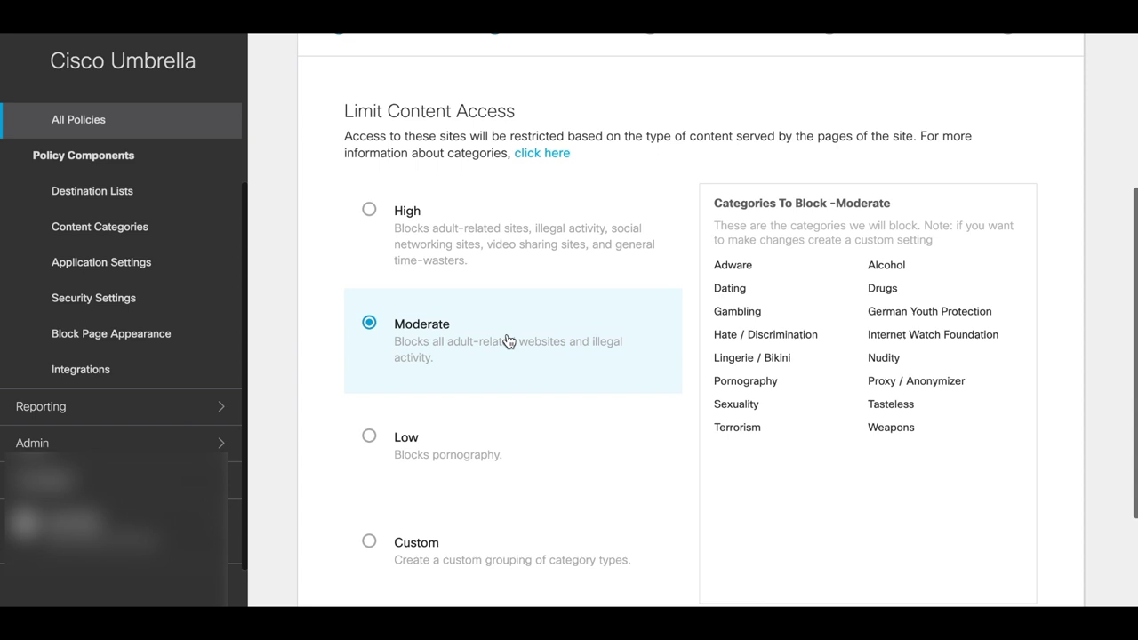
scroll(794, 452, down, 2)
click(1011, 561)
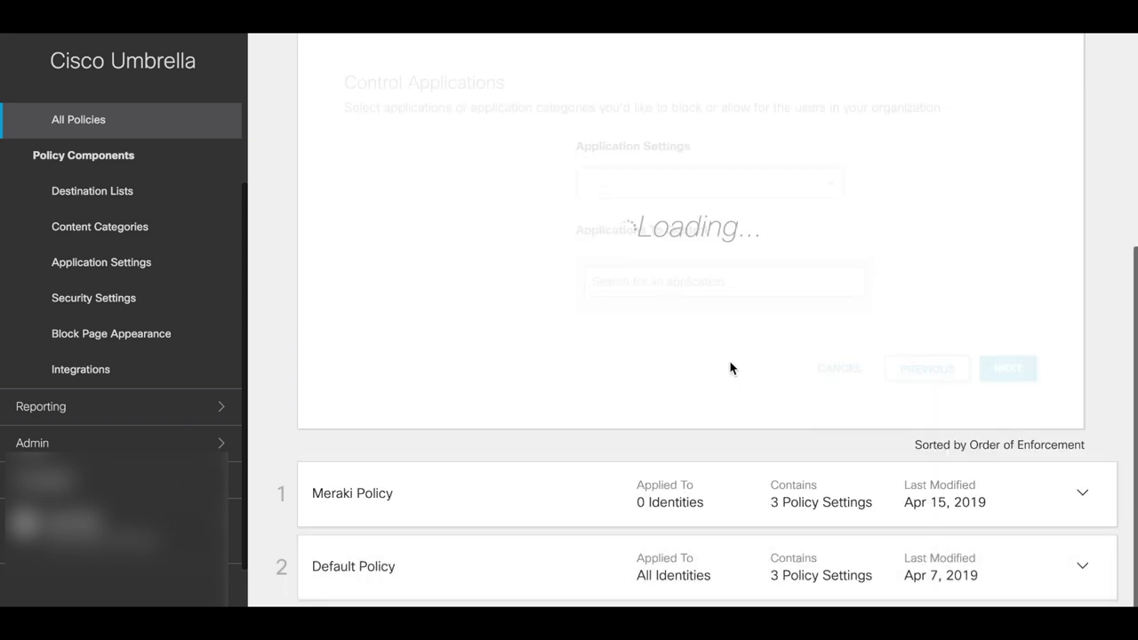
Check the Games and Media categories under Applications To Control to block them.
scroll(730, 368, up, 1)
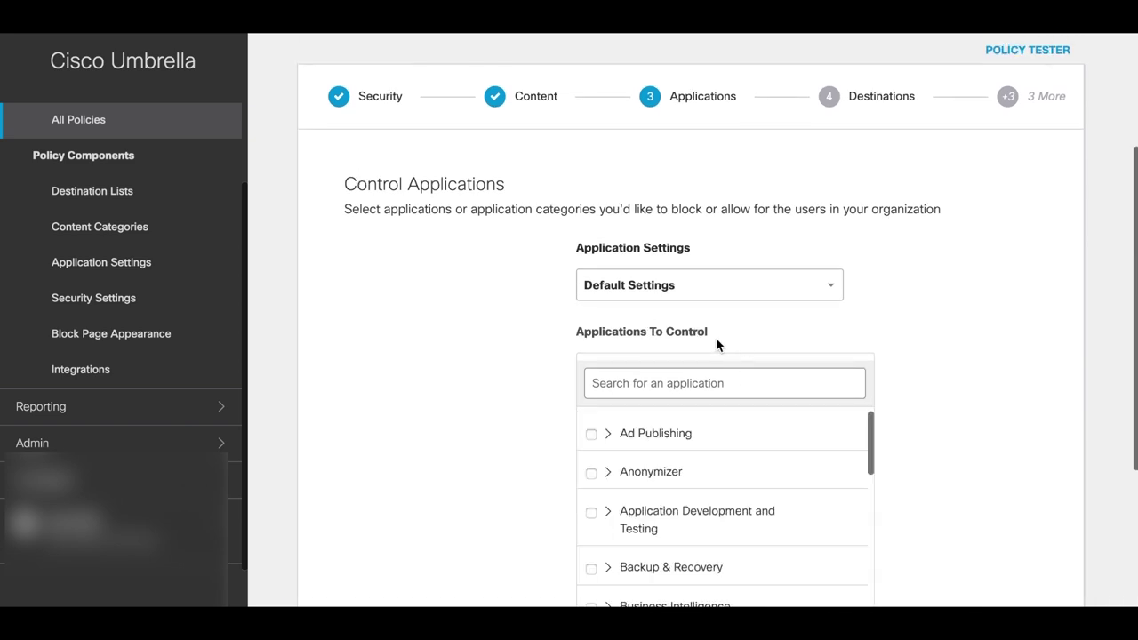
scroll(905, 362, down, 1)
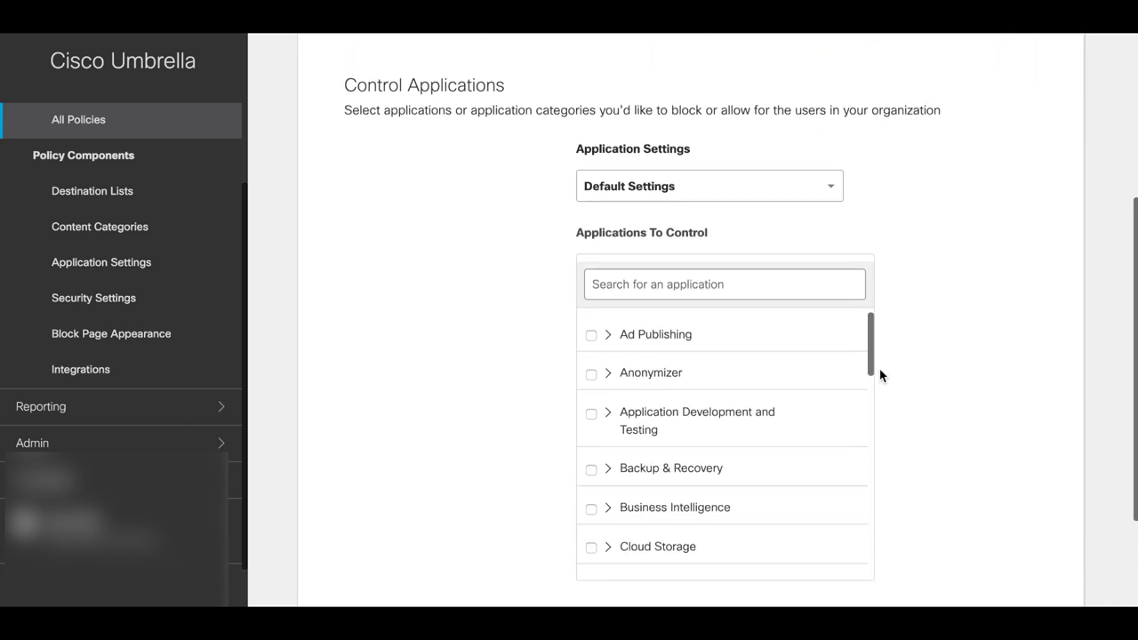
scroll(653, 533, down, 2)
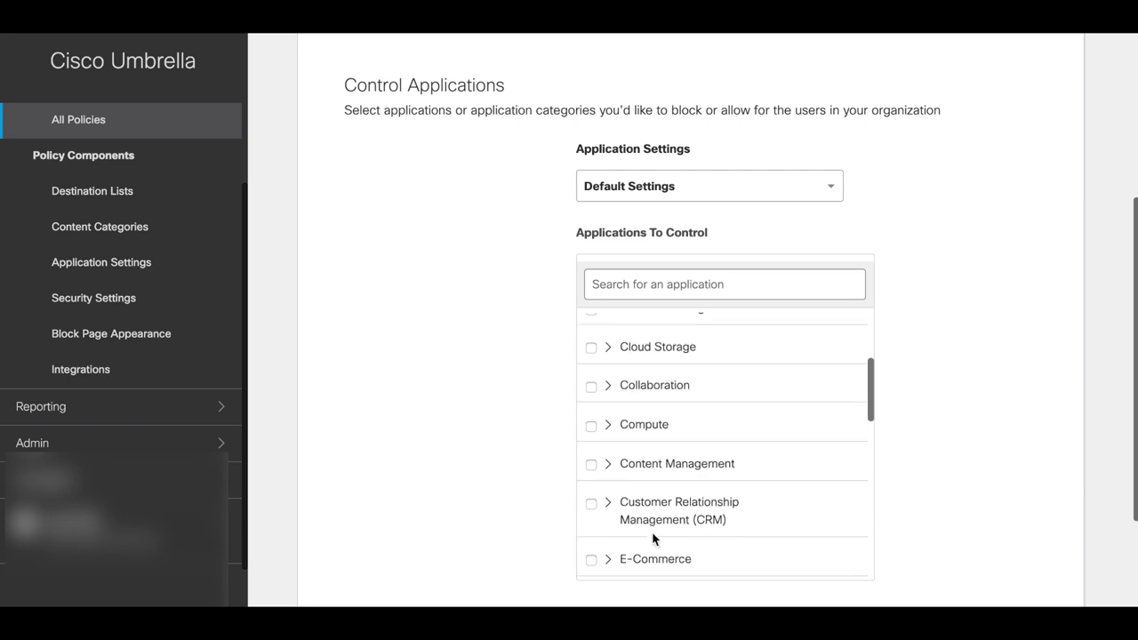
scroll(653, 537, down, 1)
scroll(653, 537, down, 1)
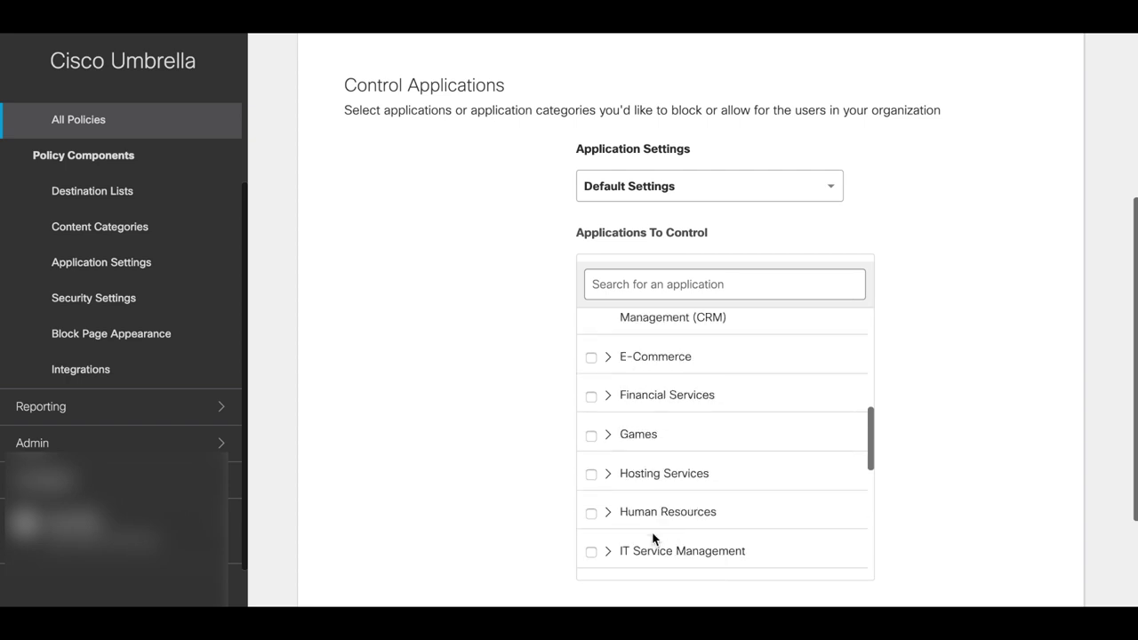
click(590, 436)
scroll(666, 498, down, 3)
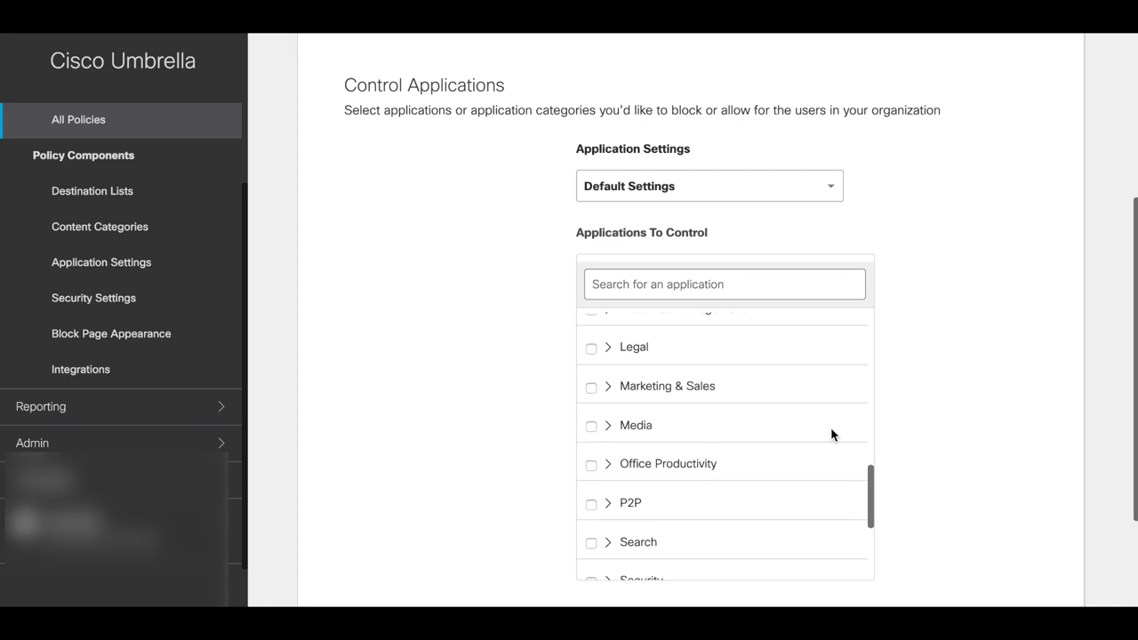
click(589, 426)
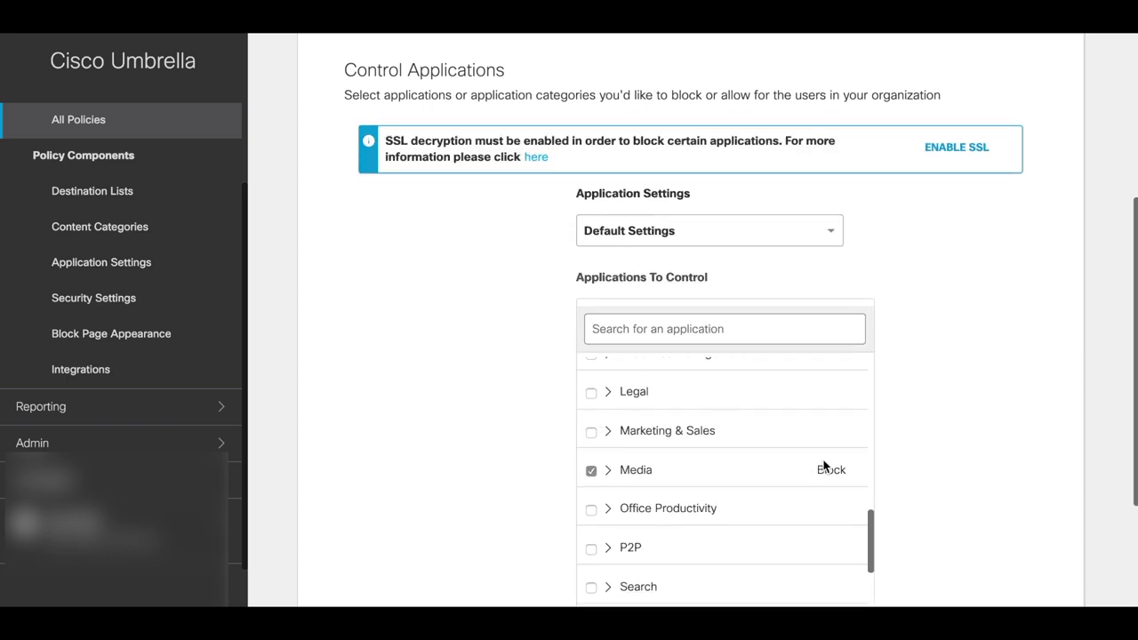
Review and accept the Application Control Summary of blocked applications.
scroll(921, 470, down, 2)
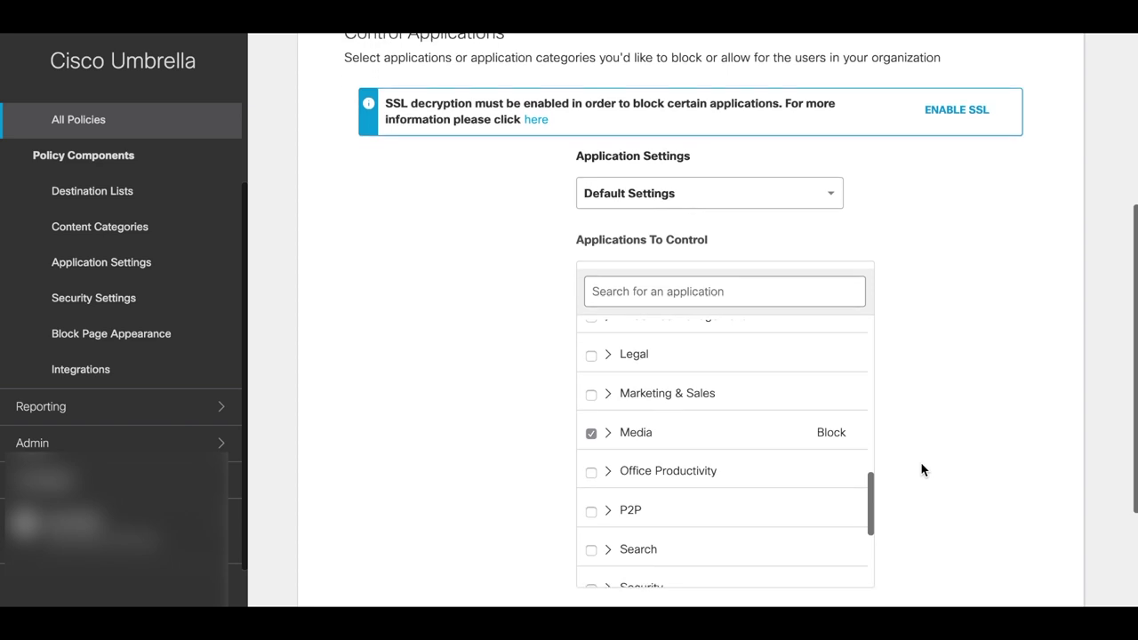
scroll(921, 469, down, 1)
click(1010, 524)
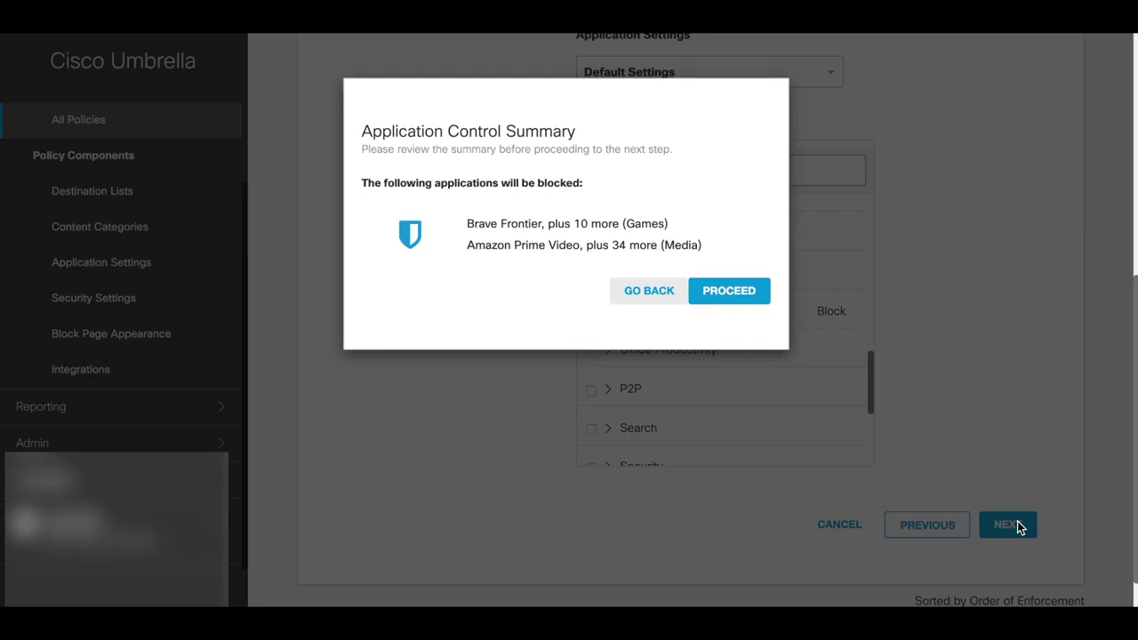
click(729, 291)
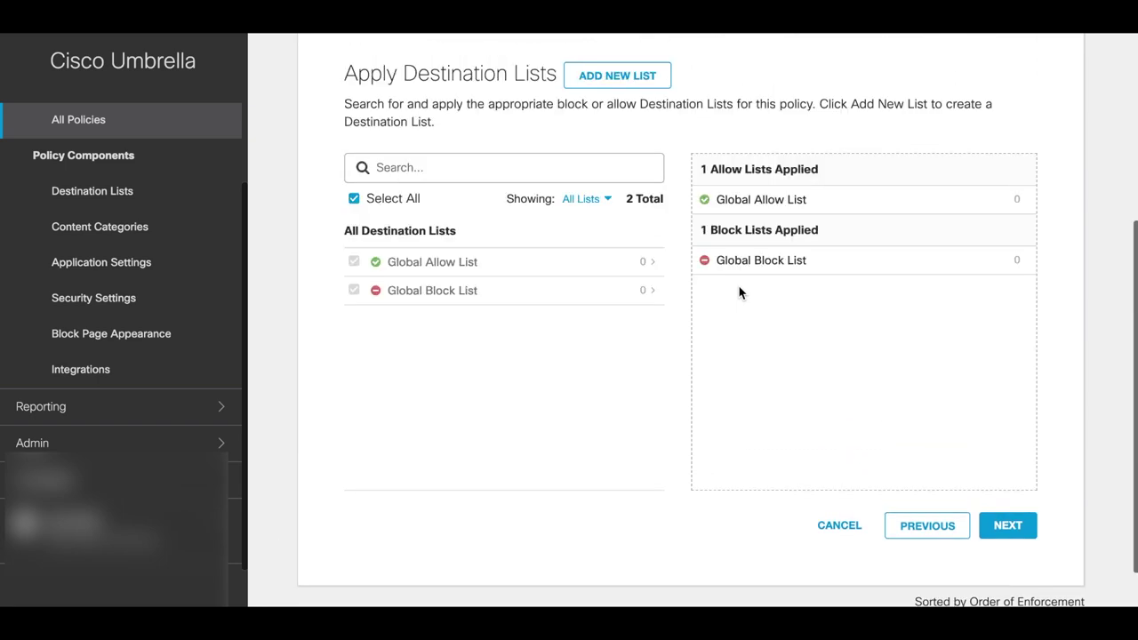
Accept the default destination lists, file inspection and block page settings to reach the Policy Summary.
scroll(739, 286, up, 1)
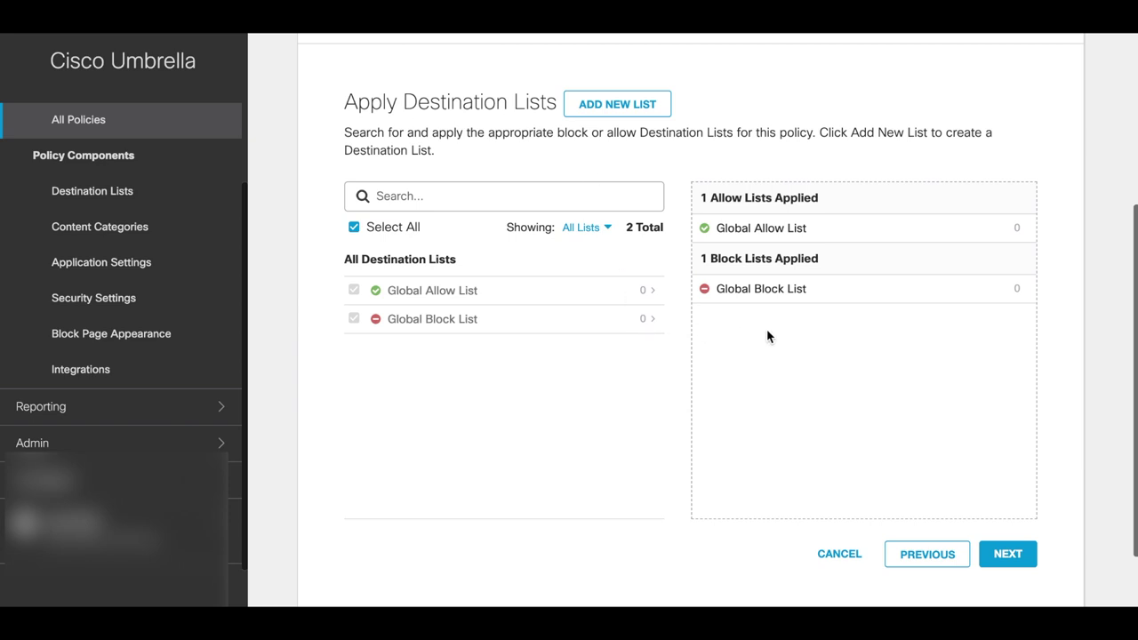
click(1007, 554)
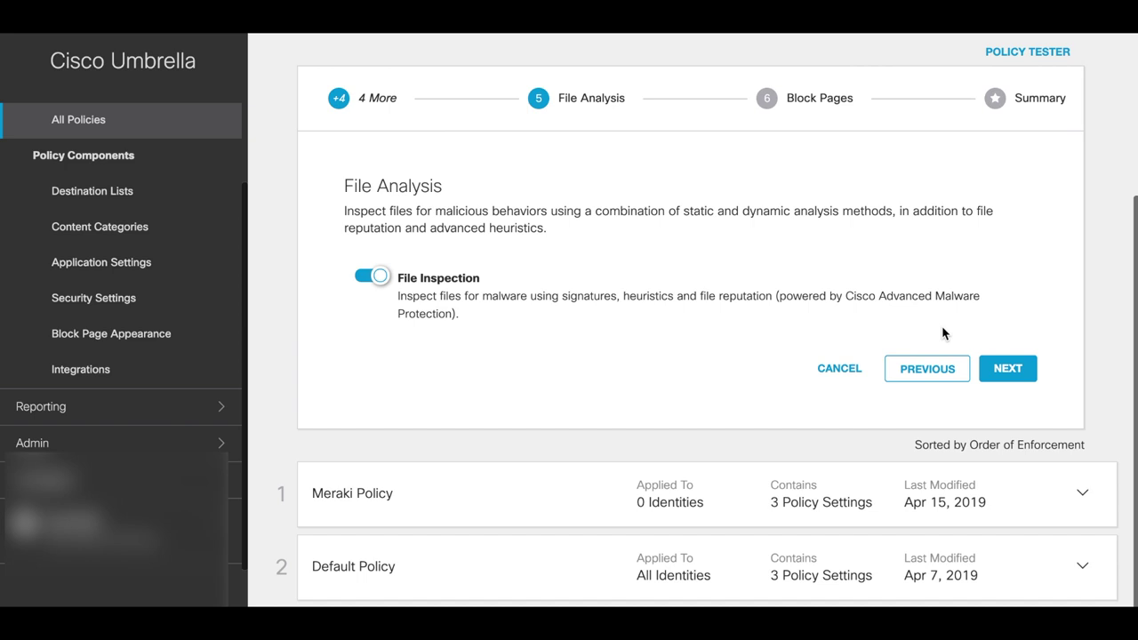
click(1009, 370)
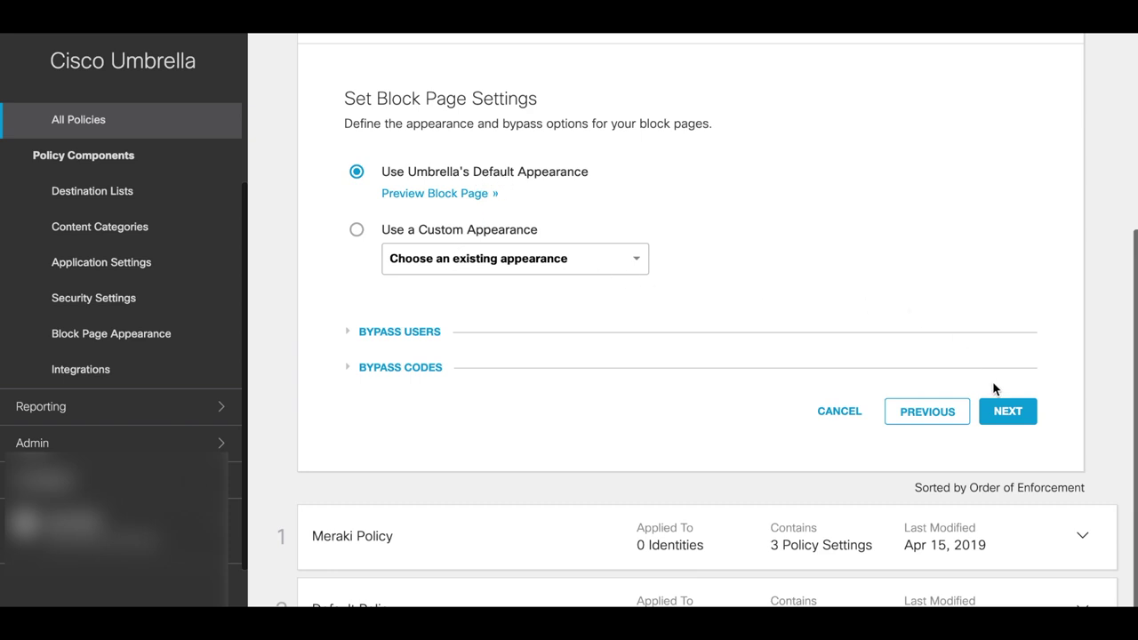
click(1010, 413)
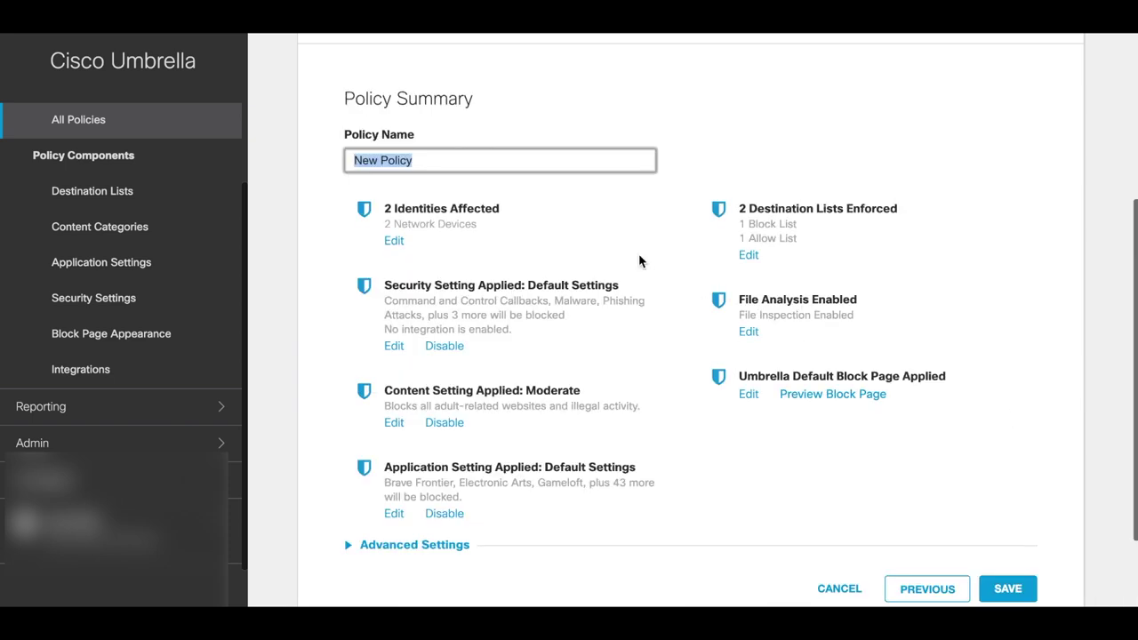
Rename the policy from 'New Policy' to 'IT Way' and save it.
text(I)
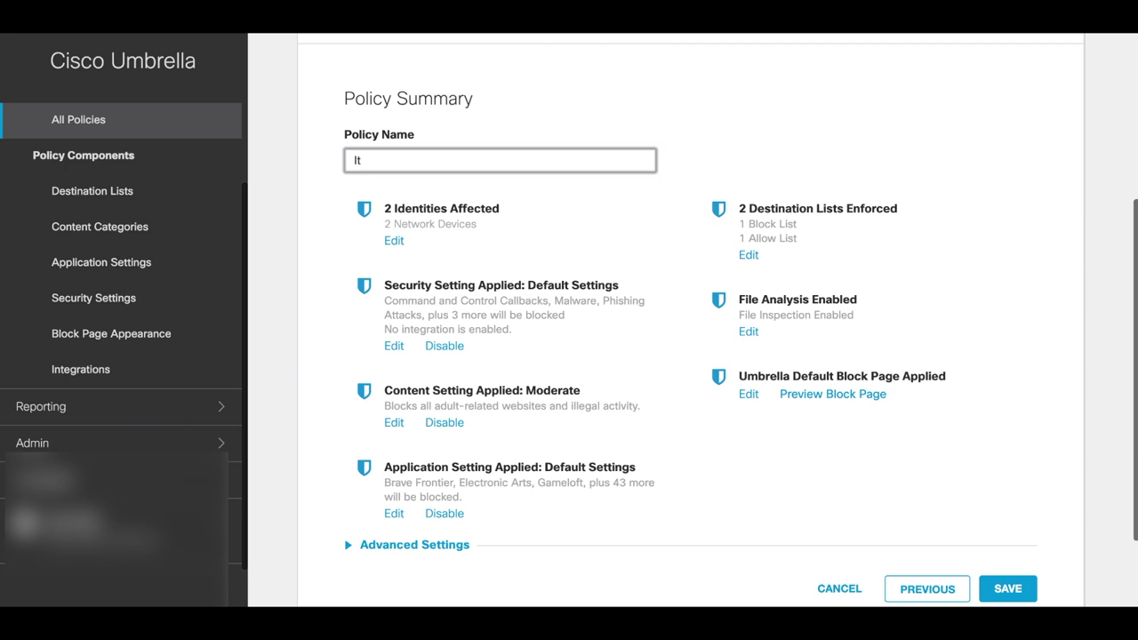
text(T Way)
click(1008, 589)
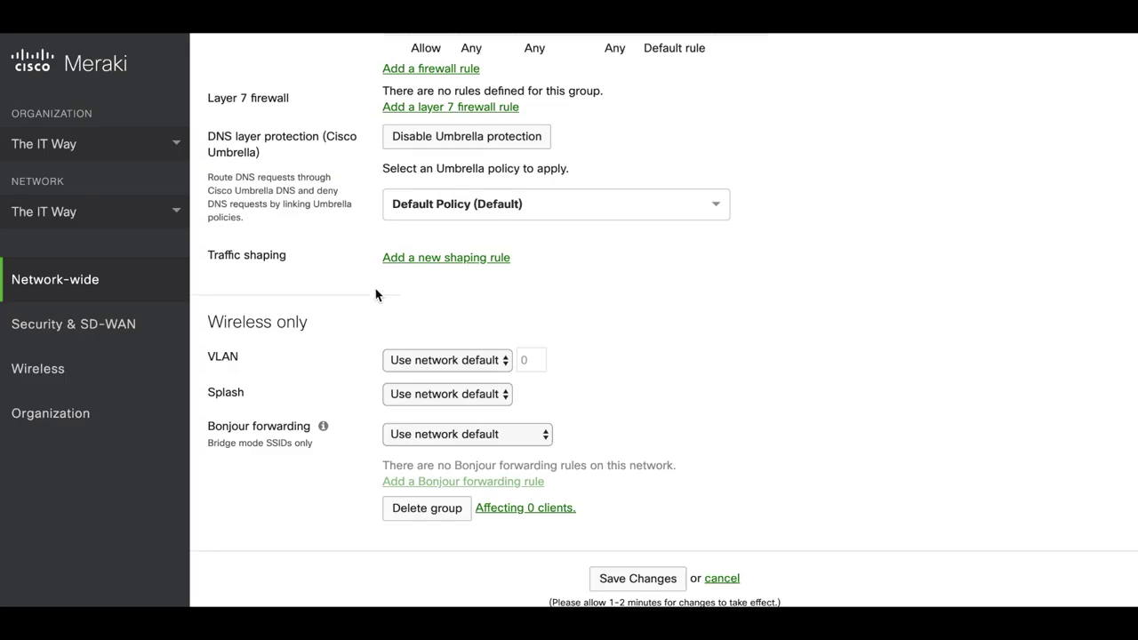
Reopen the 'Umbrella policy' group policy from the group policies list for editing.
scroll(375, 288, up, 5)
click(261, 190)
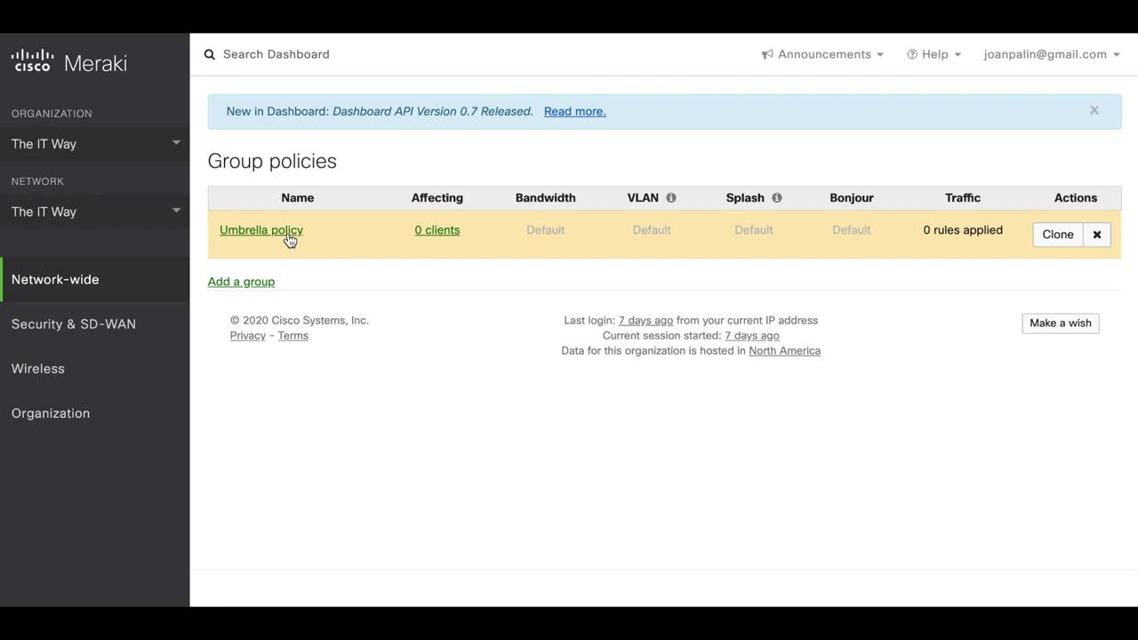
click(267, 232)
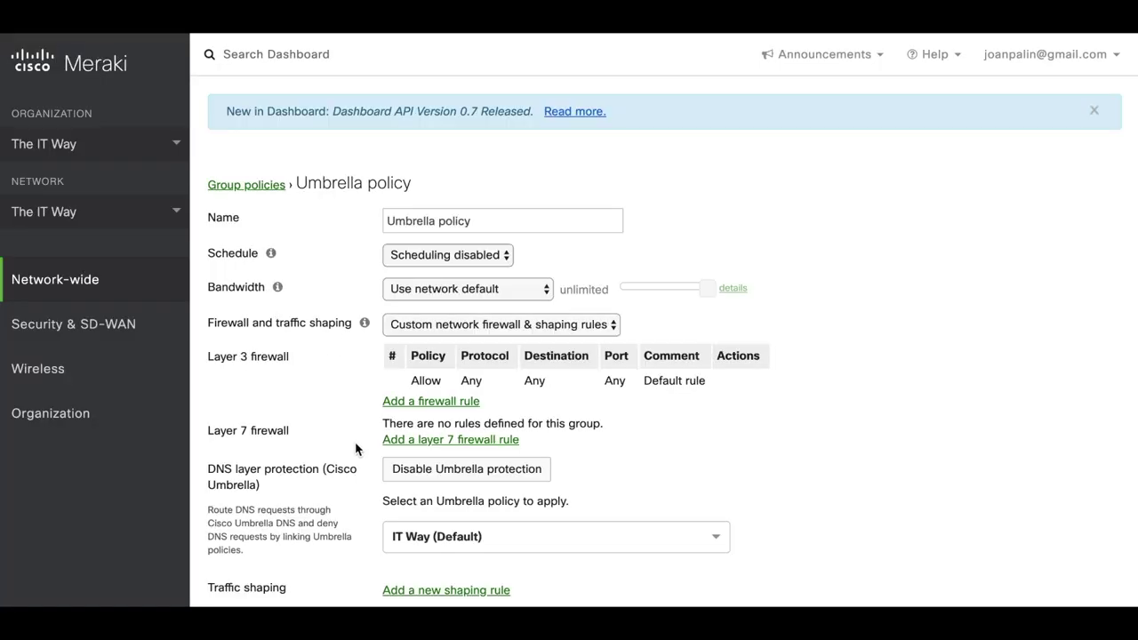
scroll(356, 450, down, 3)
Select IT Way (Default) as the linked Umbrella policy and save the group policy changes.
click(447, 404)
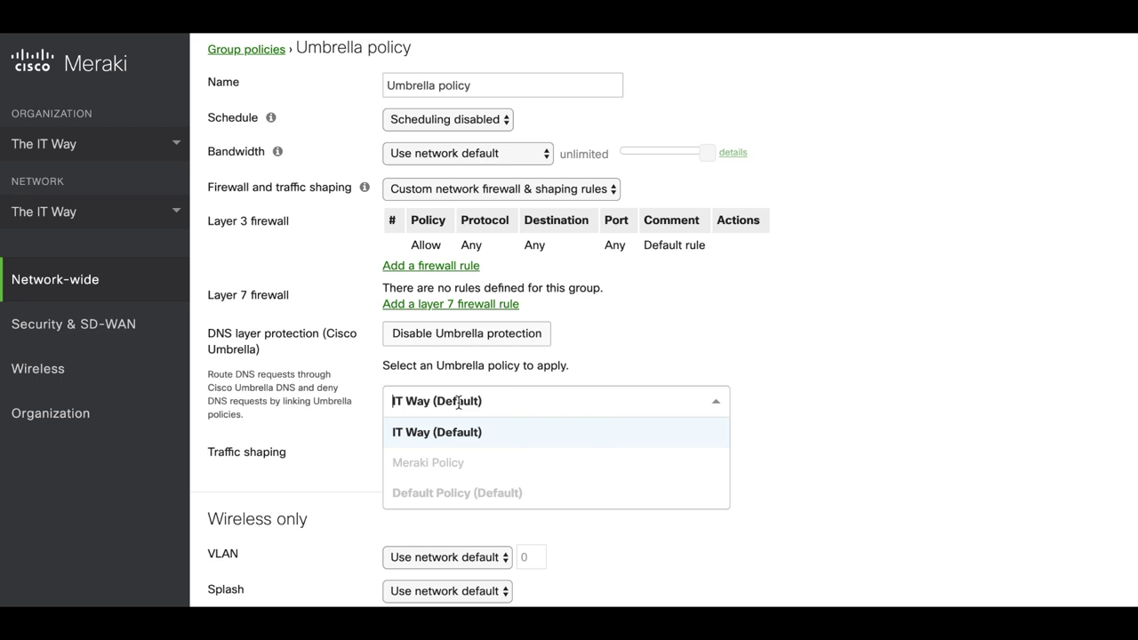
click(442, 445)
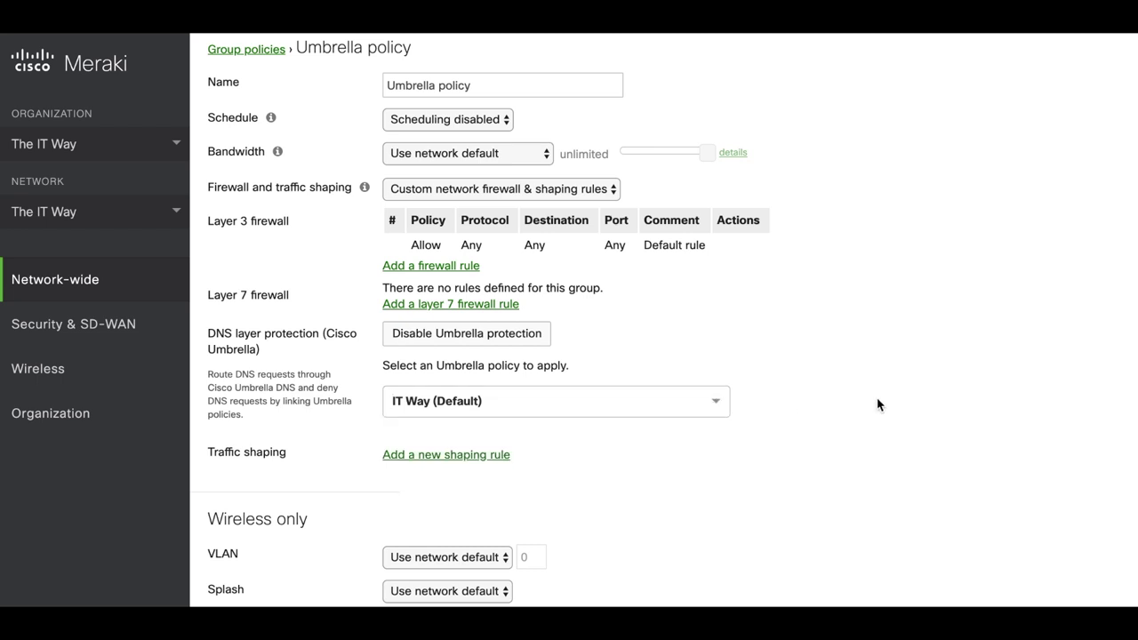
scroll(876, 401, down, 5)
click(651, 514)
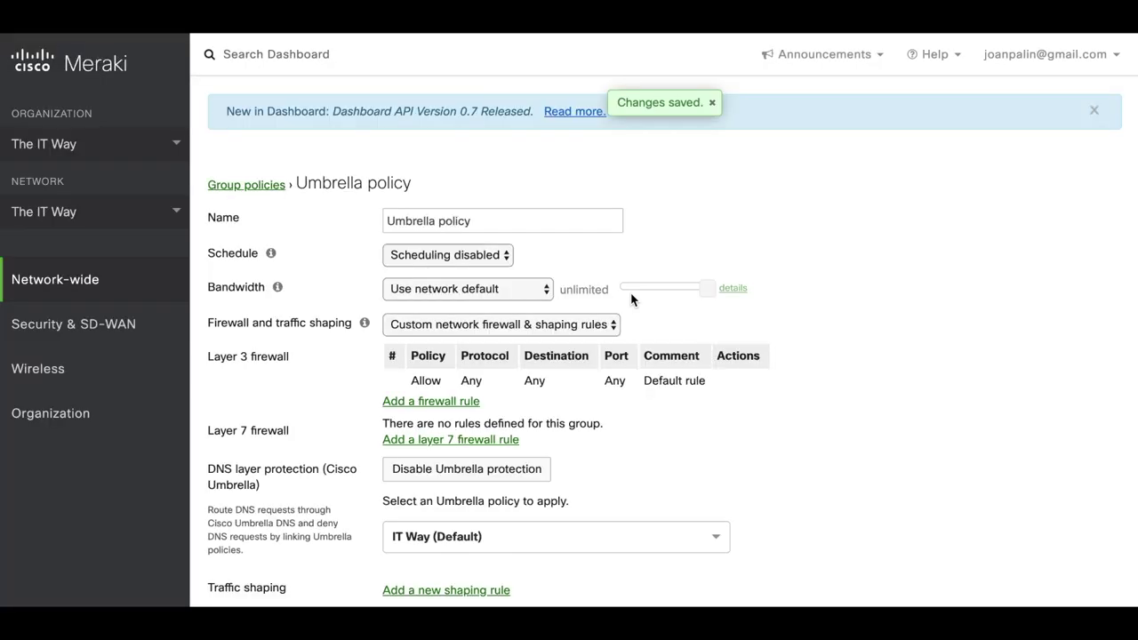
scroll(356, 373, down, 2)
scroll(354, 380, down, 3)
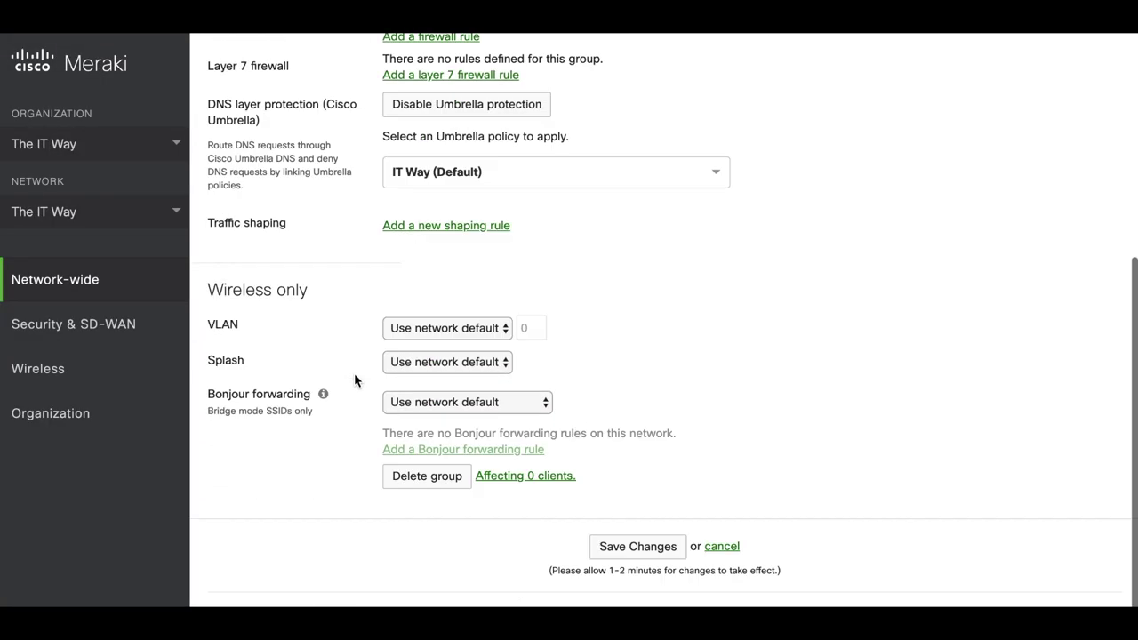
scroll(354, 380, up, 2)
scroll(354, 379, up, 3)
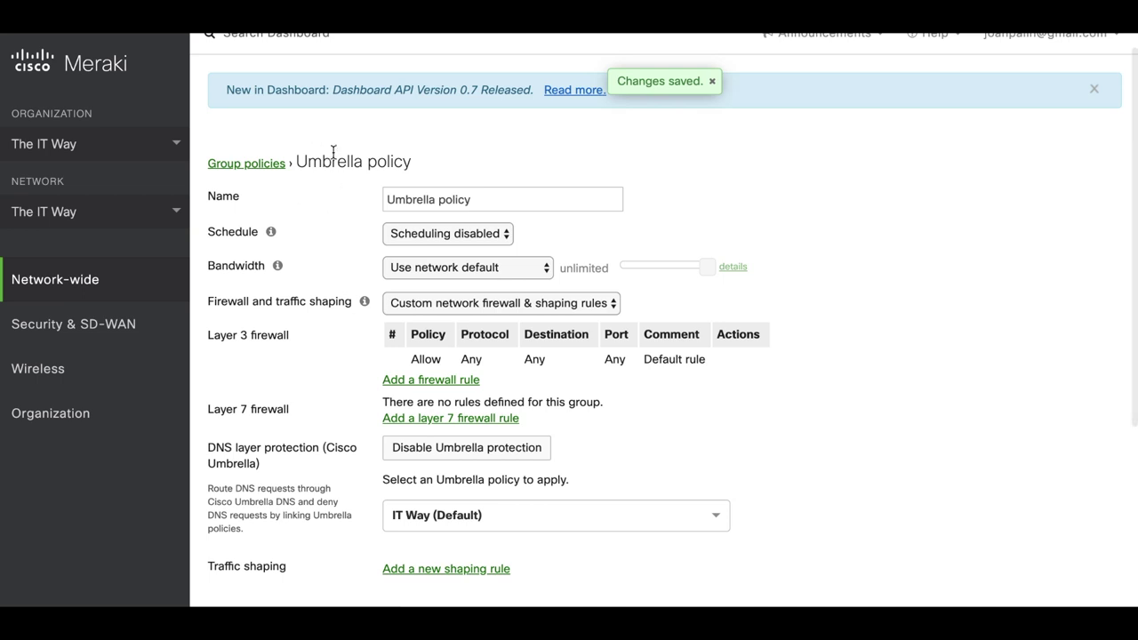
mouse_move(55, 279)
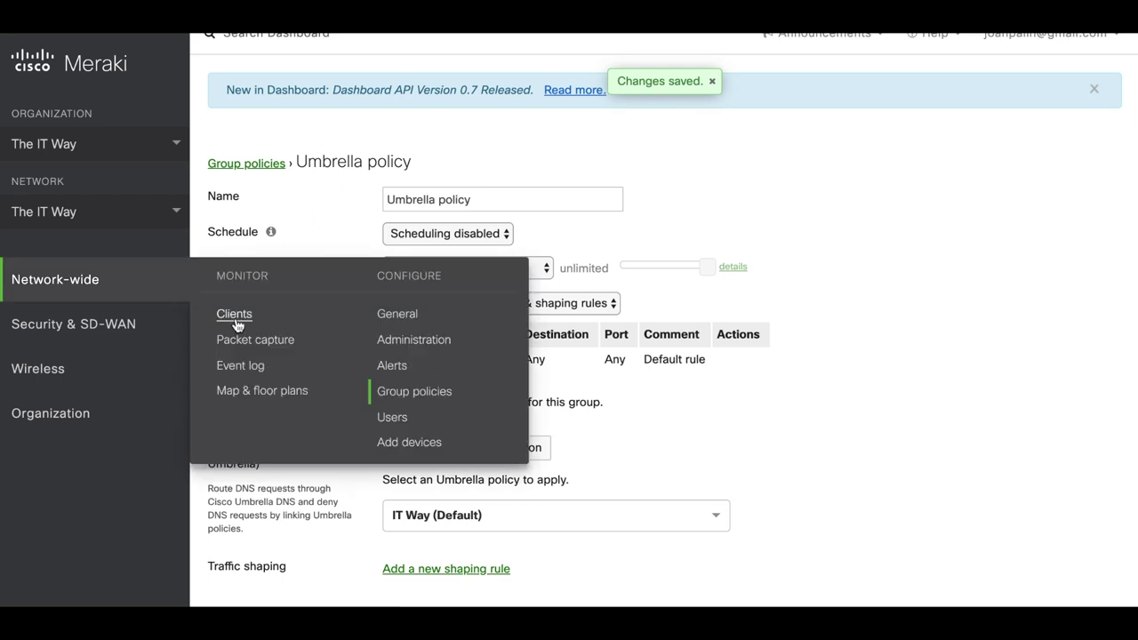
Assign Test device 1 the 'Umbrella policy' group policy from the Clients list.
click(235, 316)
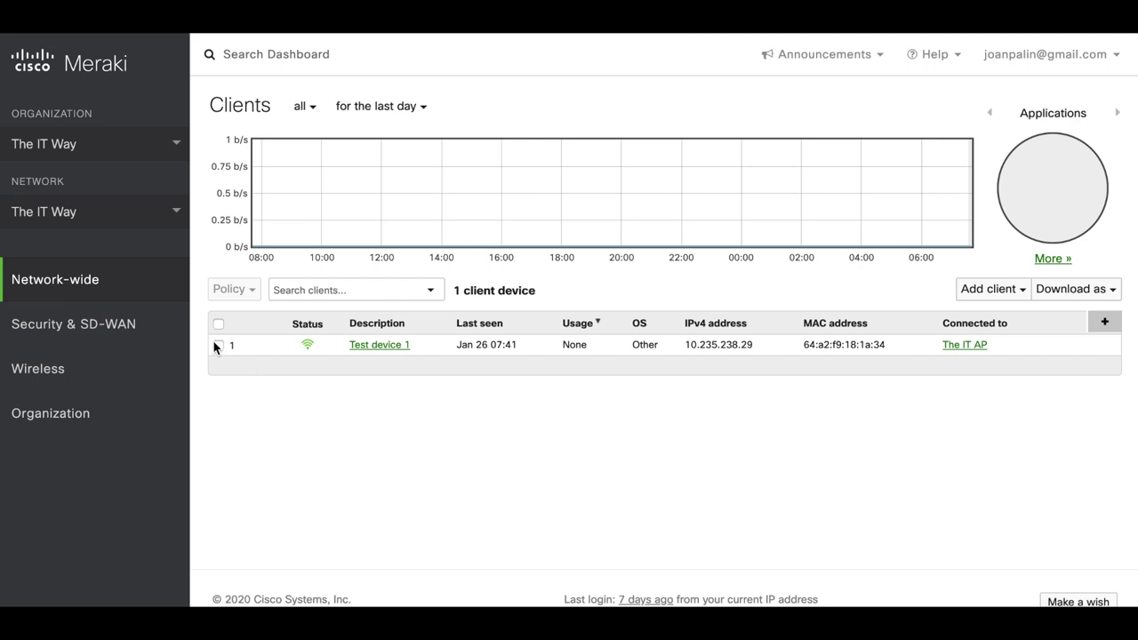
click(218, 345)
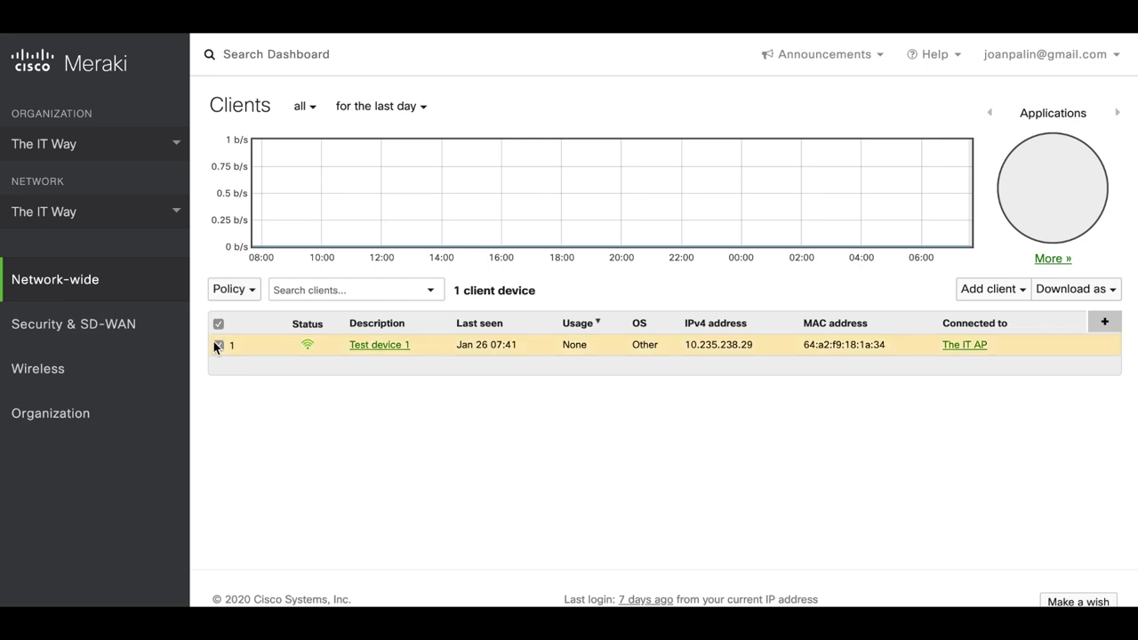
click(235, 289)
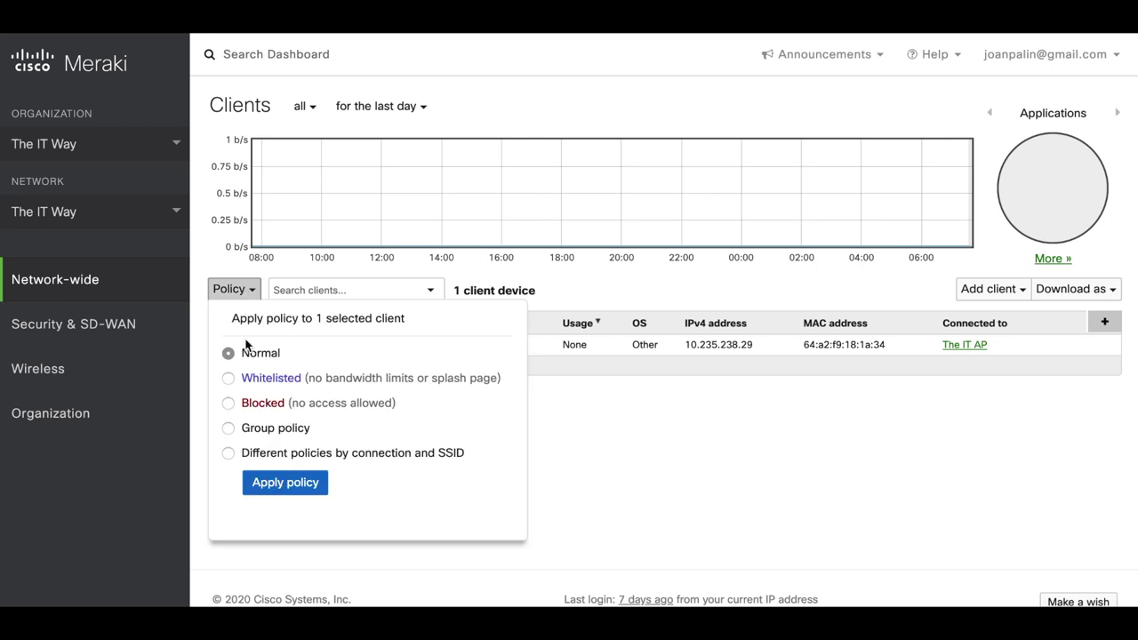
click(229, 428)
click(275, 458)
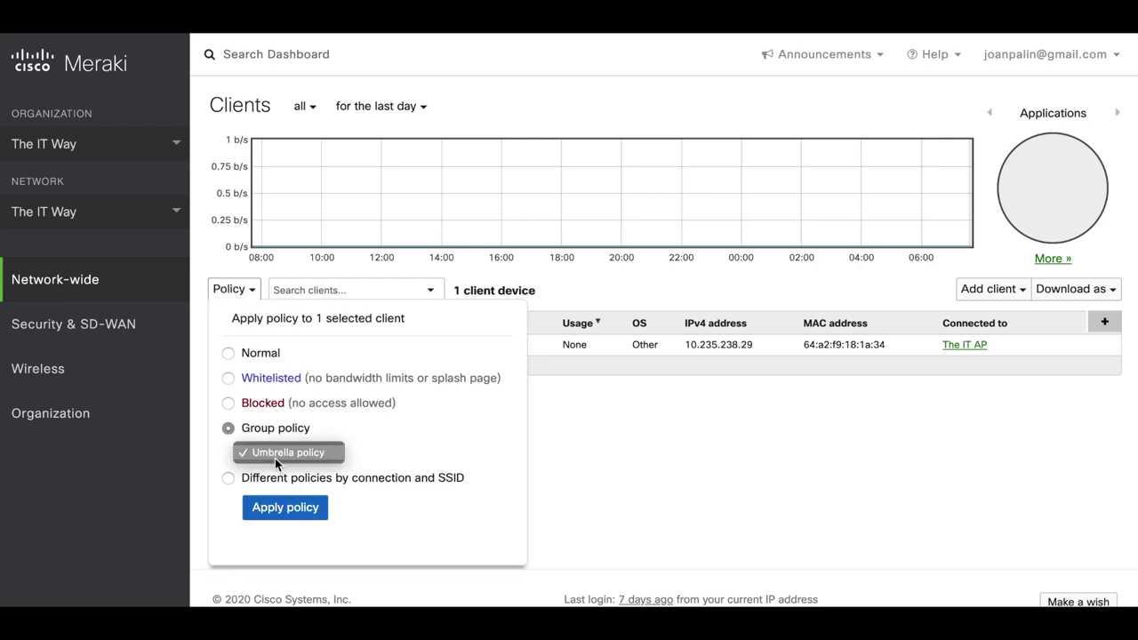
click(275, 458)
click(278, 508)
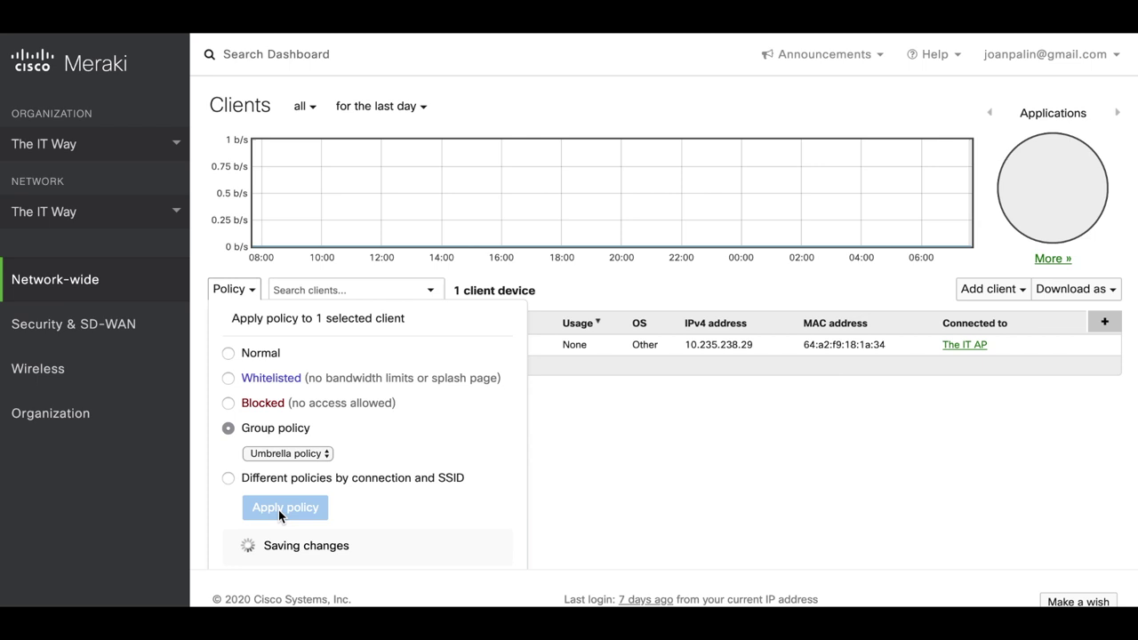
click(589, 448)
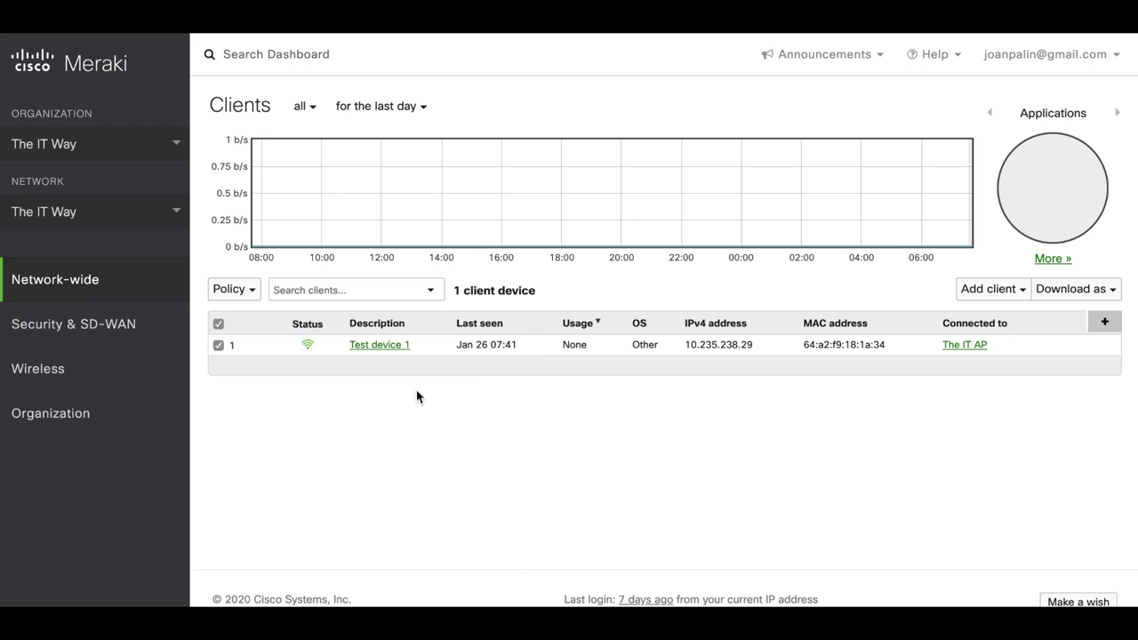
Confirm and save Test device 1's device policy as Umbrella policy, then go back to Clients.
click(371, 345)
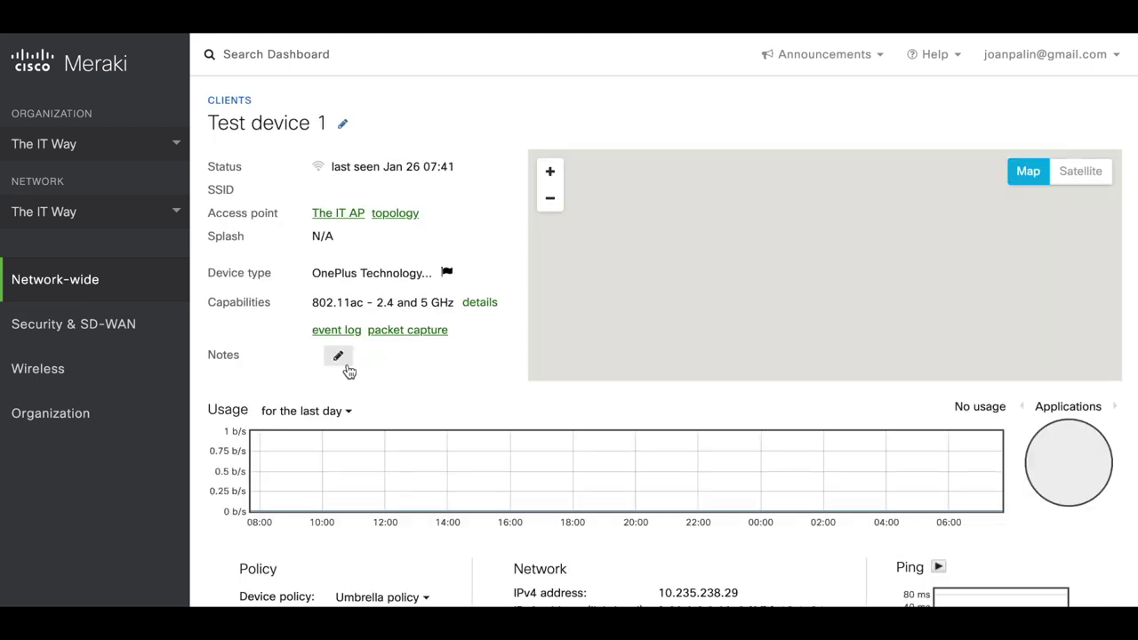
scroll(349, 371, down, 3)
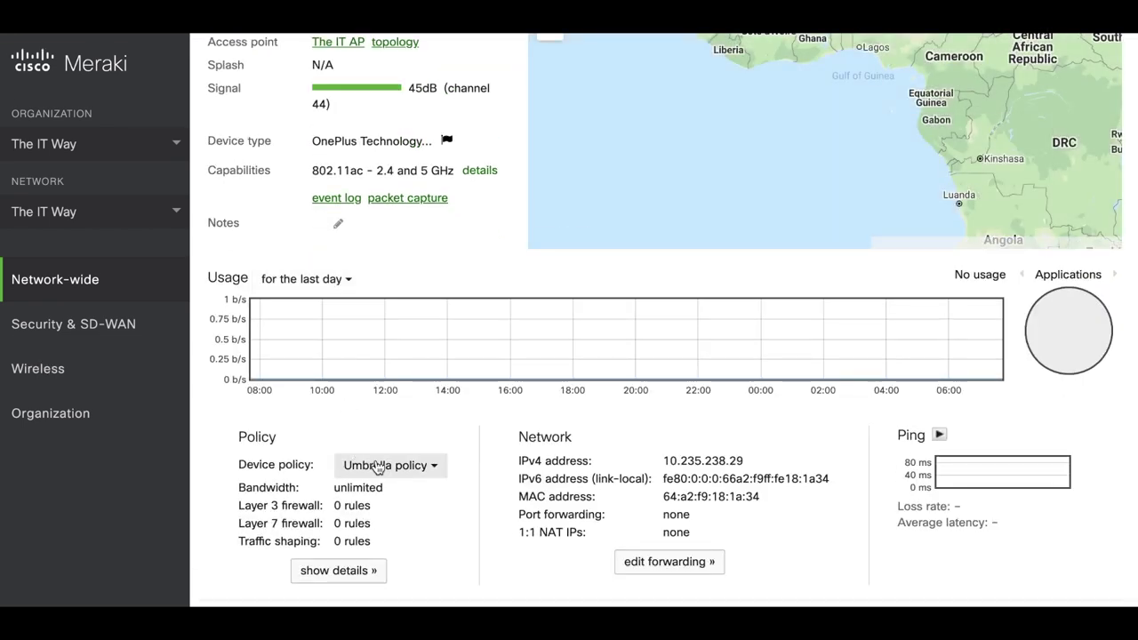
click(378, 466)
scroll(427, 516, down, 3)
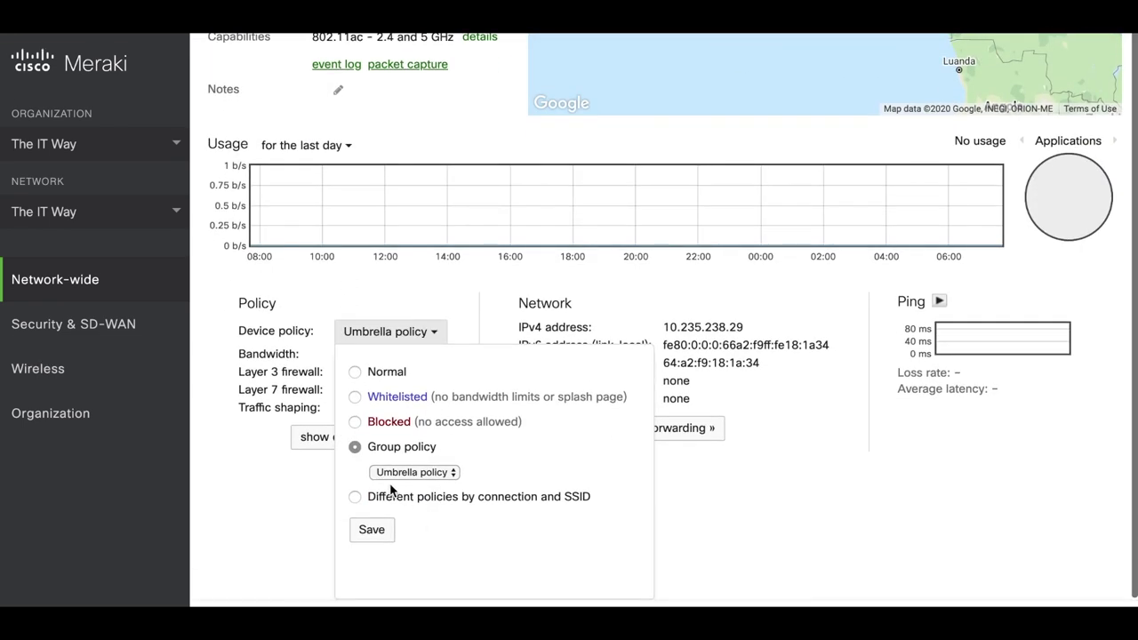
click(371, 529)
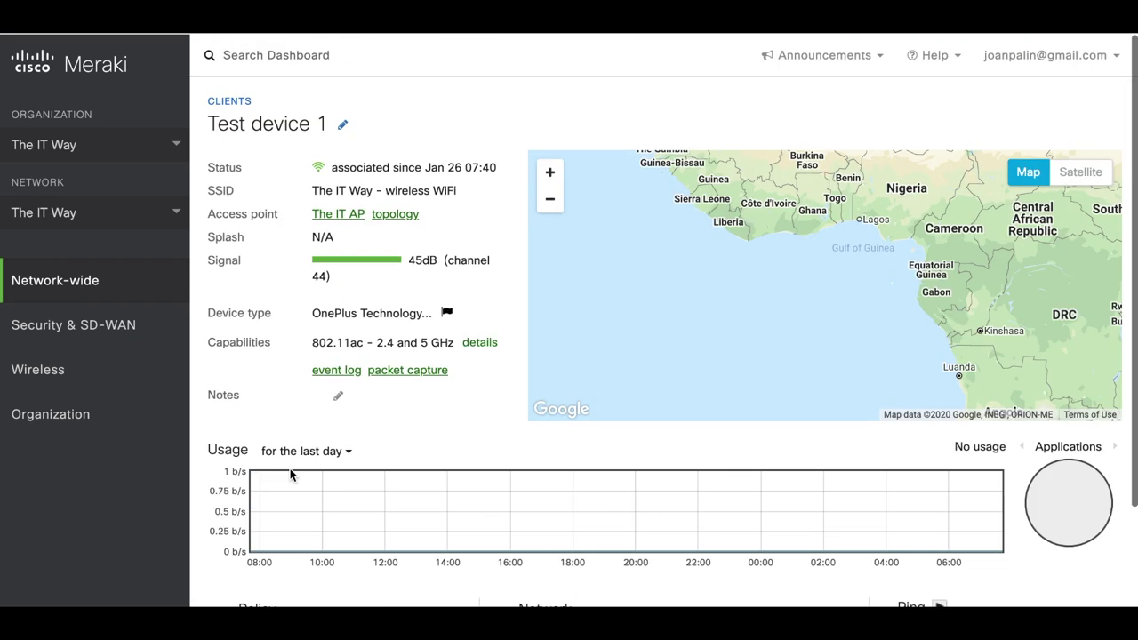
click(233, 102)
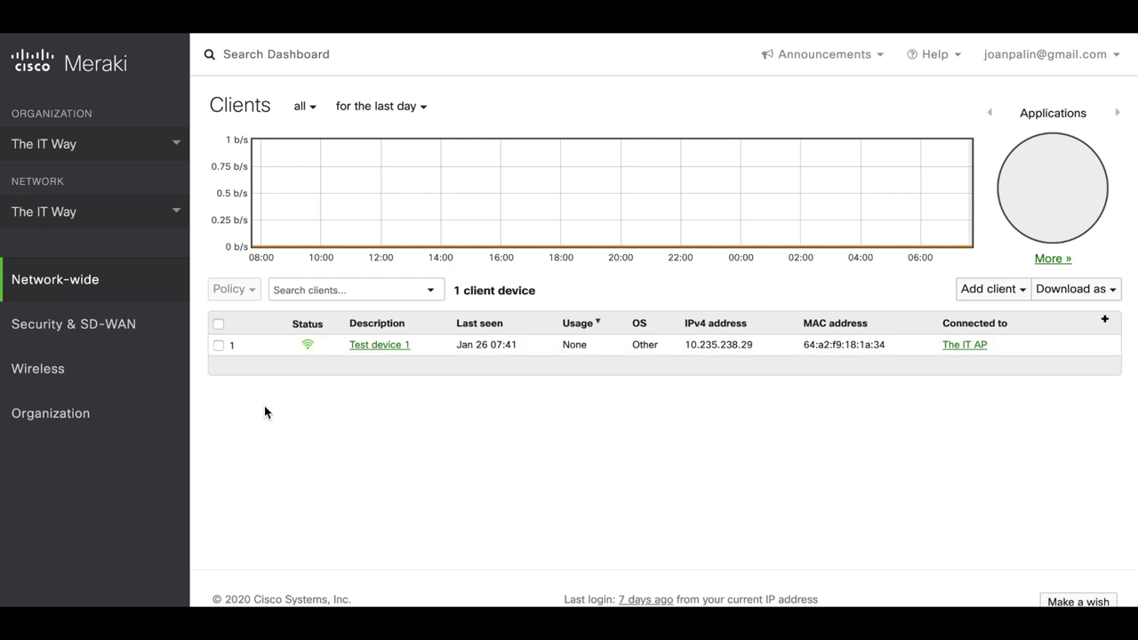
mouse_move(74, 325)
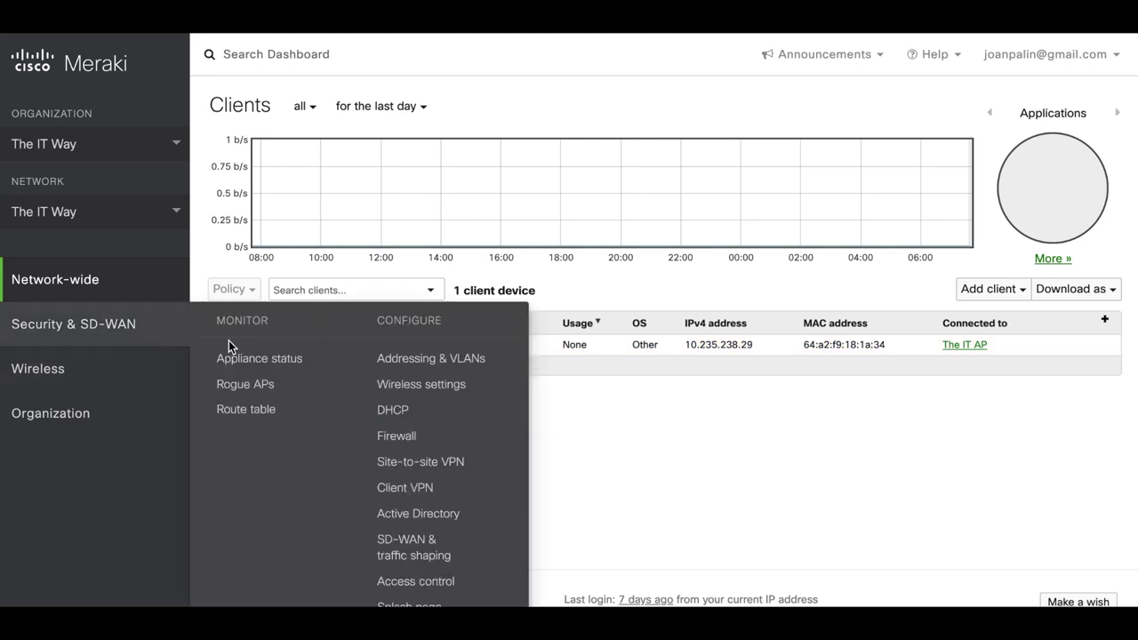
Set the Guest VLAN 192.168.2.0/24 group policy to 'Umbrella policy' in Addressing & VLANs.
click(413, 365)
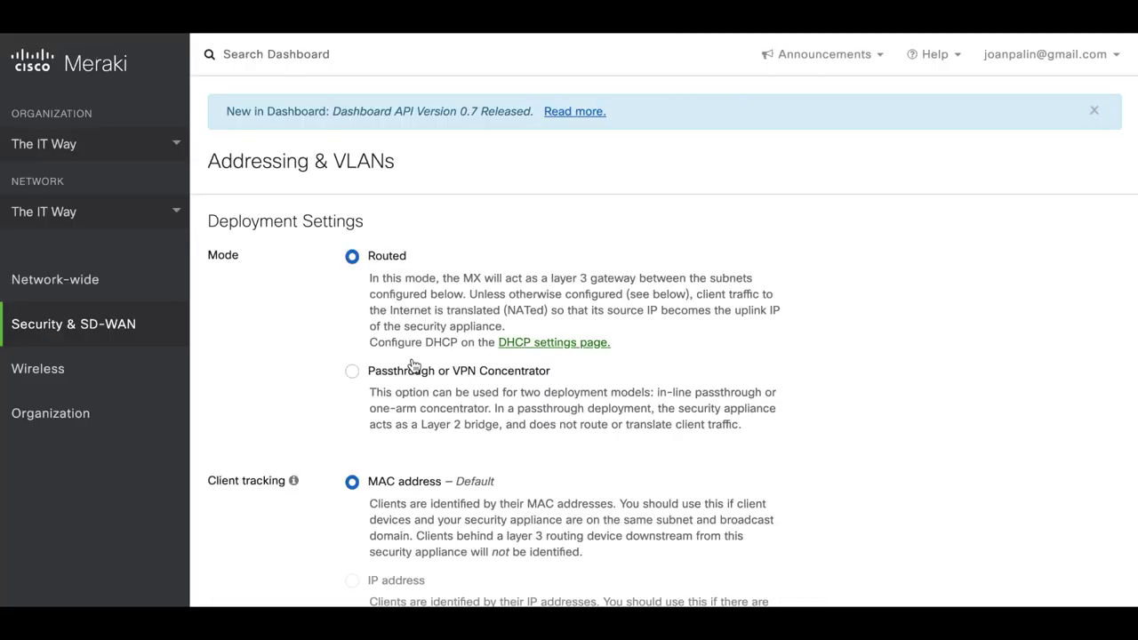
scroll(594, 433, down, 1)
scroll(594, 433, down, 4)
scroll(592, 433, down, 2)
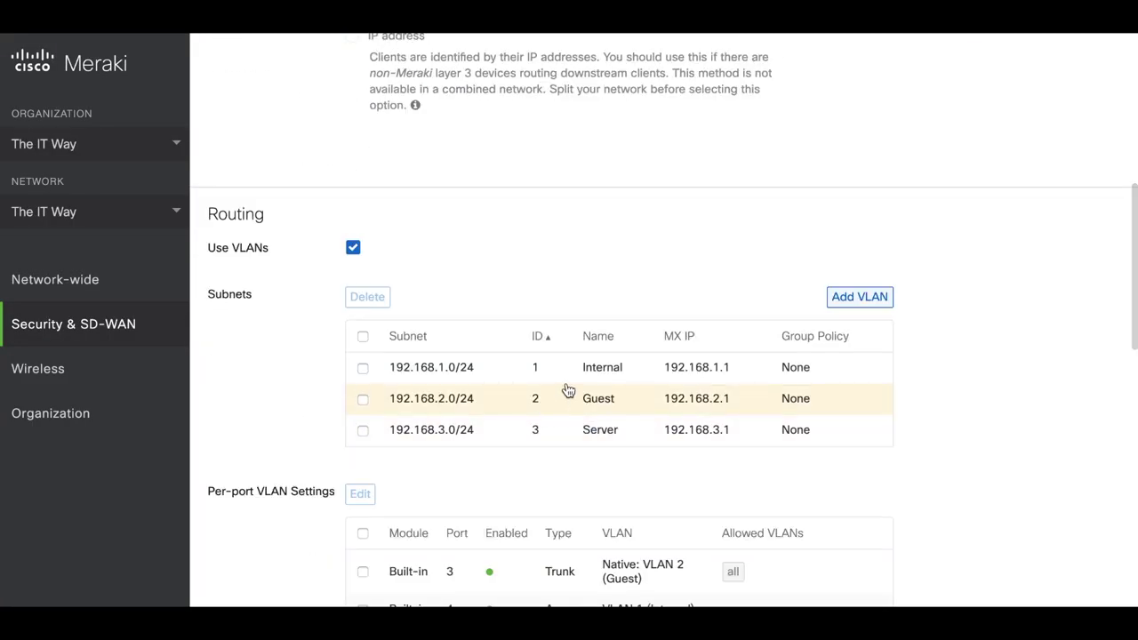
click(573, 407)
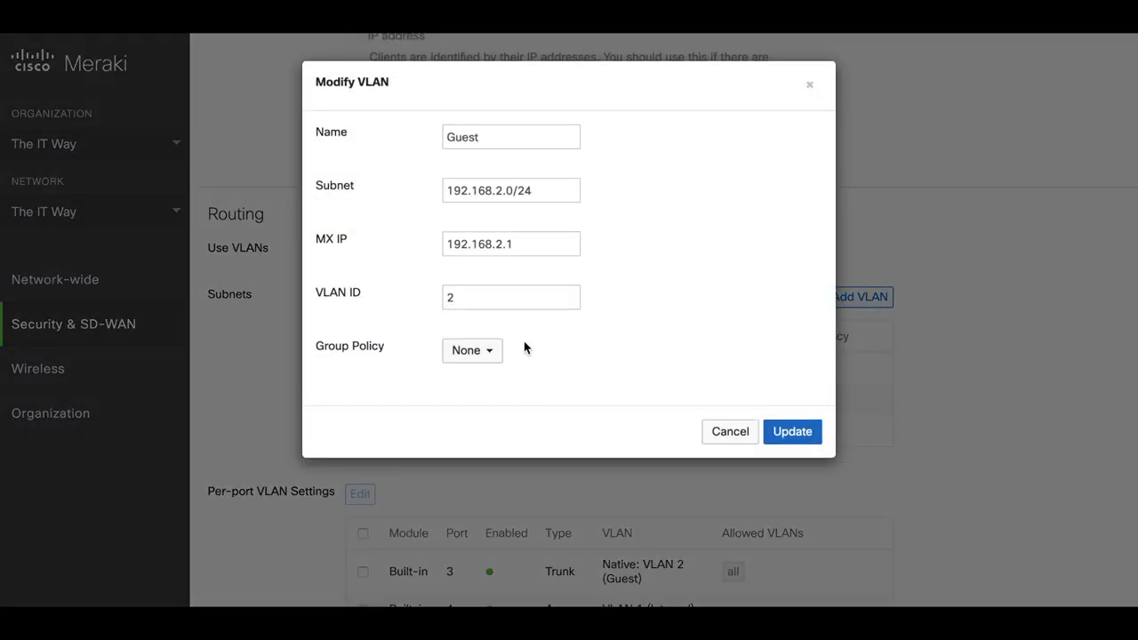
click(480, 352)
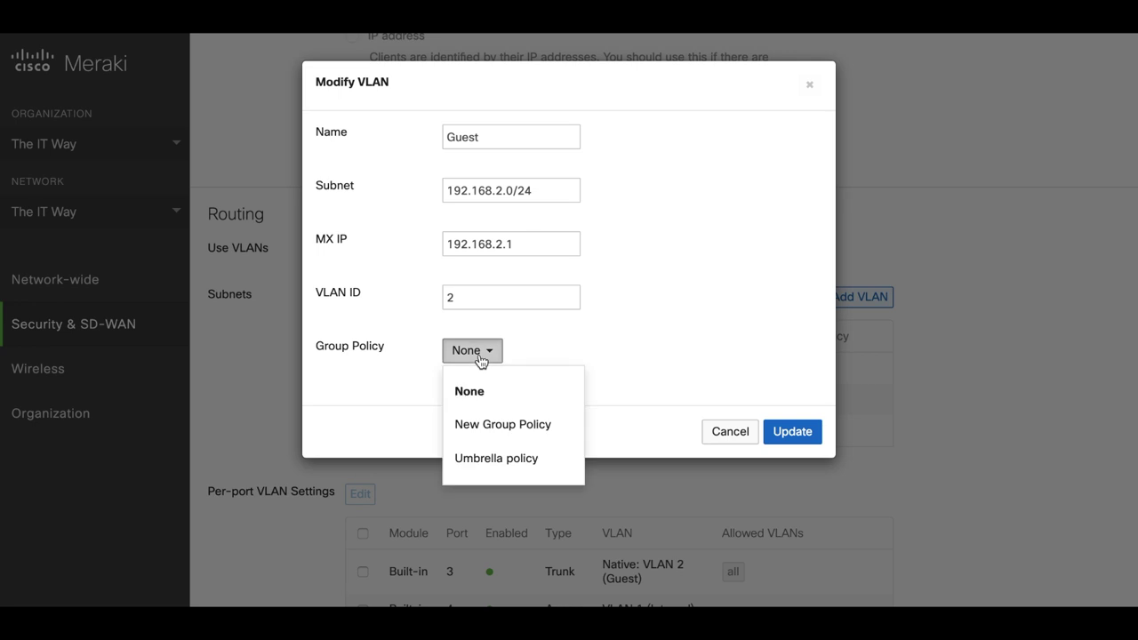
click(492, 460)
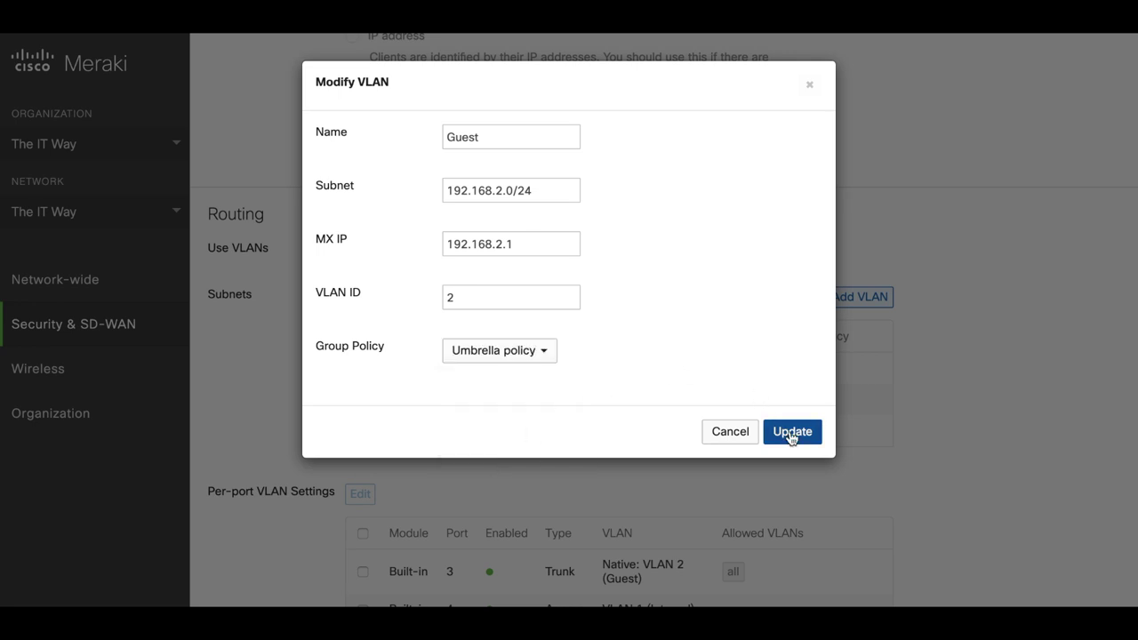
click(790, 432)
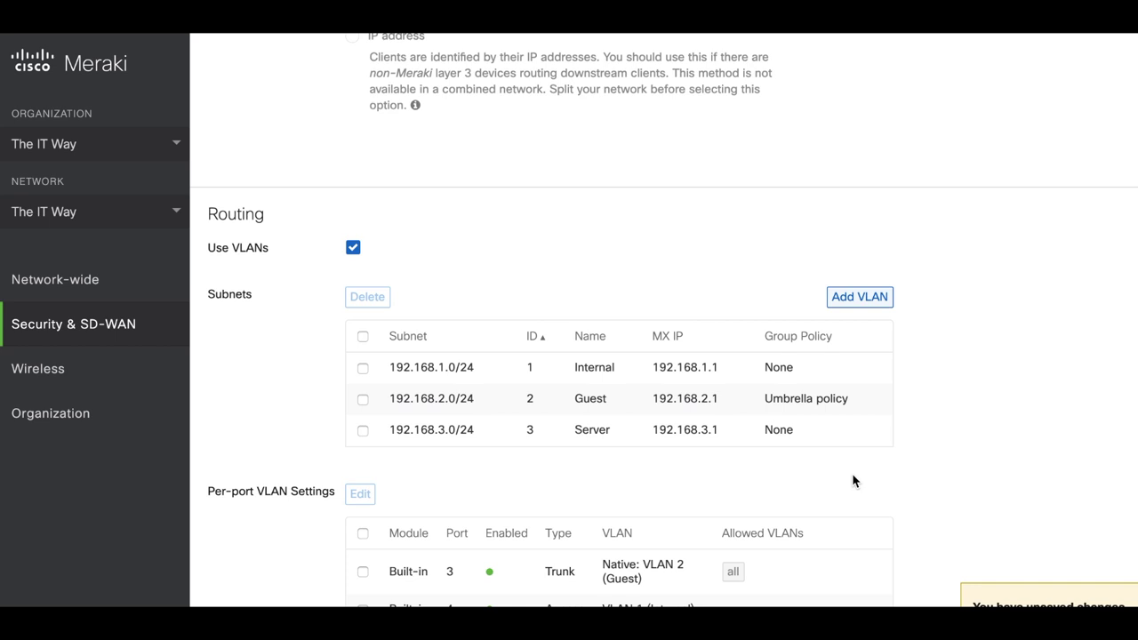